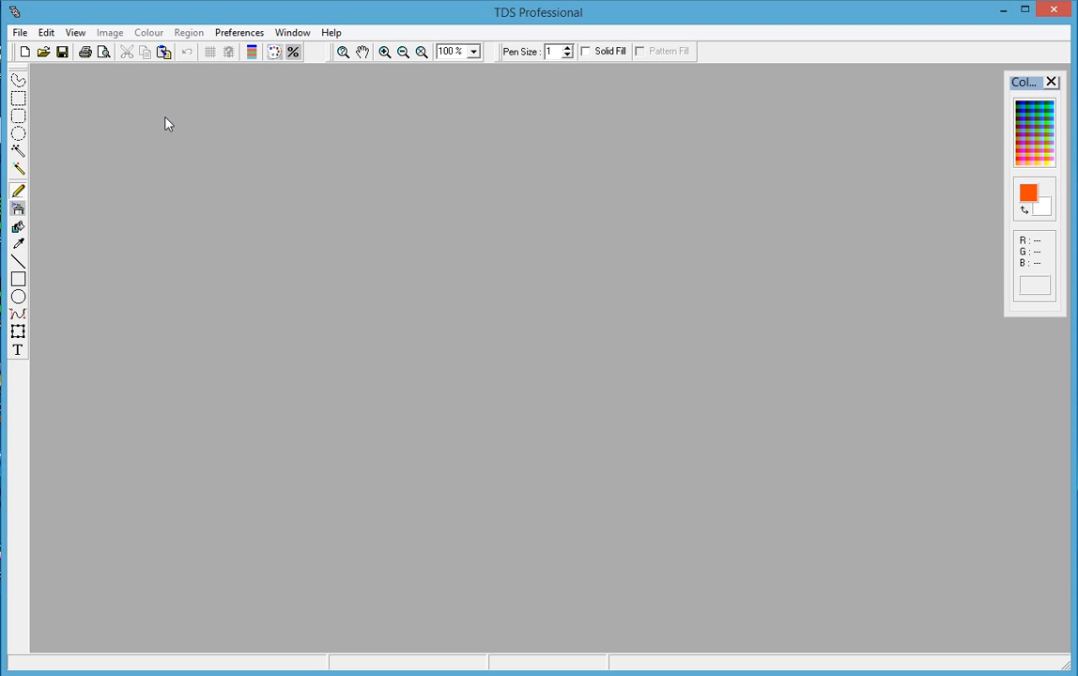
# Create a new design 400 wide and 400 high with 8 bits per pixel, and enlarge its window
pyautogui.click(18, 32)
pyautogui.moveTo(66, 35)
pyautogui.click(156, 156)
pyautogui.click(25, 53)
pyautogui.moveTo(209, 176); pyautogui.dragTo(291, 176)
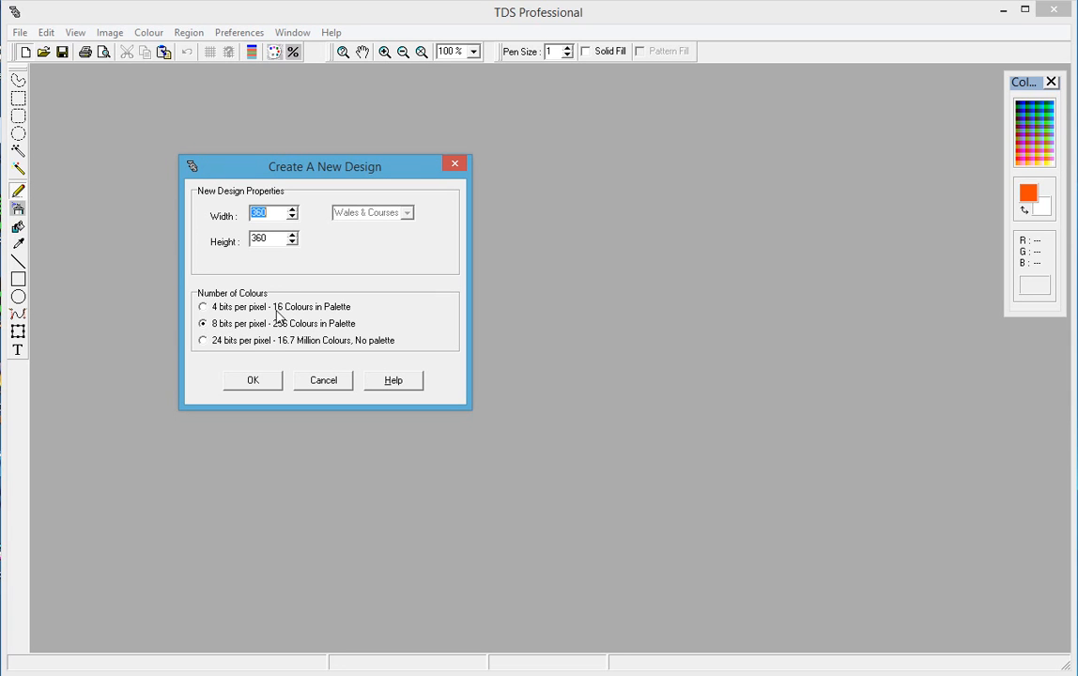
pyautogui.write('400')
pyautogui.press('Tab')
pyautogui.write('4')
pyautogui.click(254, 381)
pyautogui.moveTo(363, 416)
pyautogui.mouseDown()
pyautogui.moveTo(549, 498)
pyautogui.moveTo(855, 604)
pyautogui.moveTo(868, 648)
pyautogui.mouseUp()
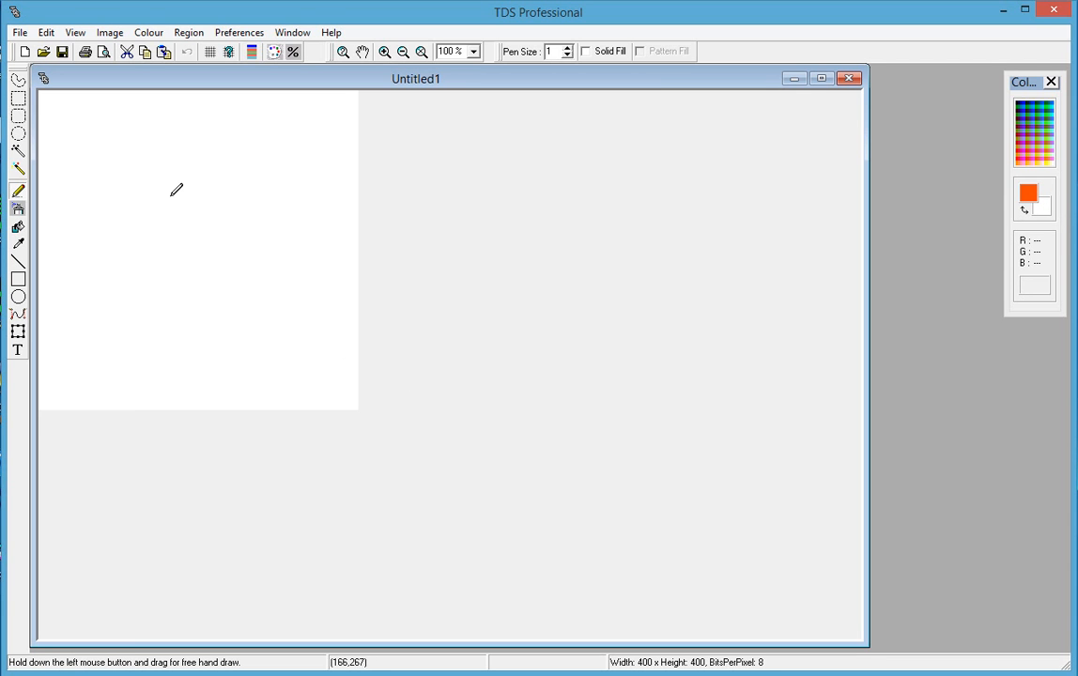
# Draw a large orange loop freehand in the middle of the canvas and a smaller one above its left part
pyautogui.moveTo(171, 196)
pyautogui.mouseDown()
pyautogui.moveTo(98, 242)
pyautogui.moveTo(83, 286)
pyautogui.moveTo(95, 324)
pyautogui.moveTo(208, 366)
pyautogui.moveTo(259, 361)
pyautogui.moveTo(305, 322)
pyautogui.moveTo(318, 284)
pyautogui.moveTo(313, 203)
pyautogui.moveTo(272, 181)
pyautogui.moveTo(218, 177)
pyautogui.moveTo(168, 197)
pyautogui.mouseUp()
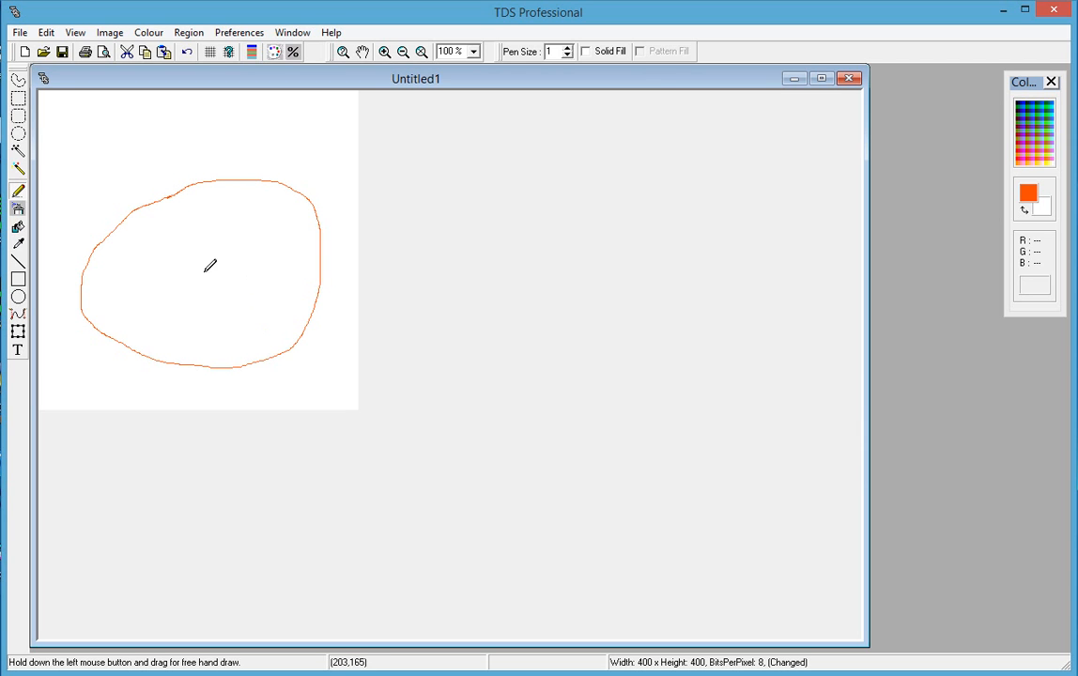
pyautogui.moveTo(160, 129)
pyautogui.mouseDown()
pyautogui.moveTo(121, 141)
pyautogui.moveTo(161, 175)
pyautogui.moveTo(178, 142)
pyautogui.moveTo(166, 128)
pyautogui.mouseUp()
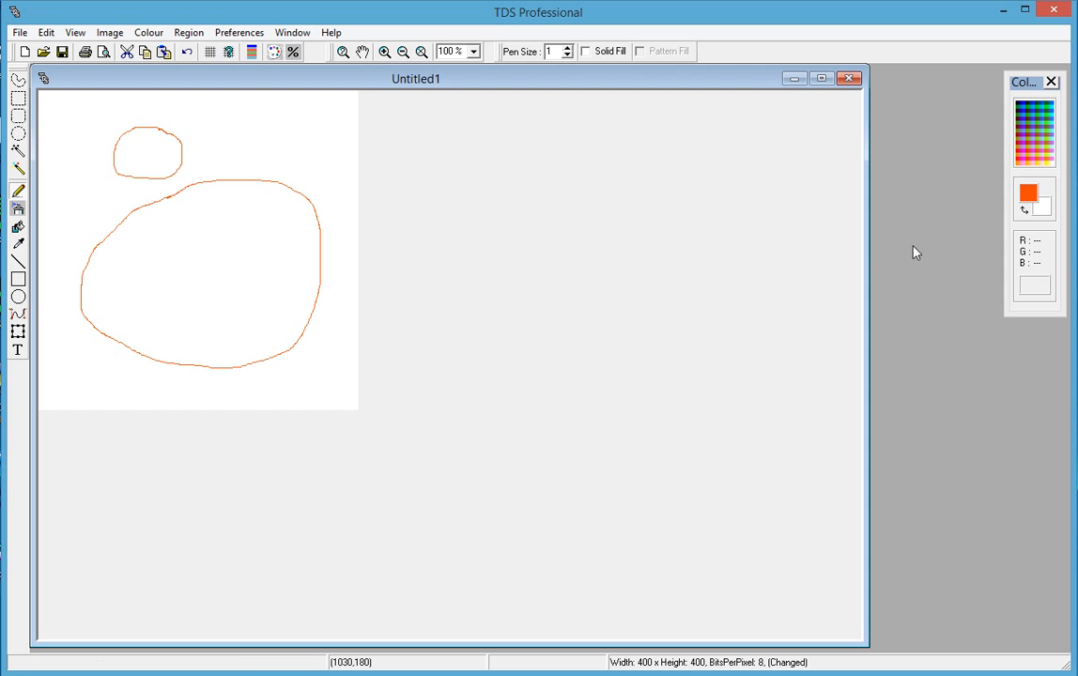
# Set the drawing colour to pure blue (palette index 3), draw a small freehand loop left of the orange ones, and add a dot to their right
pyautogui.click(1034, 198)
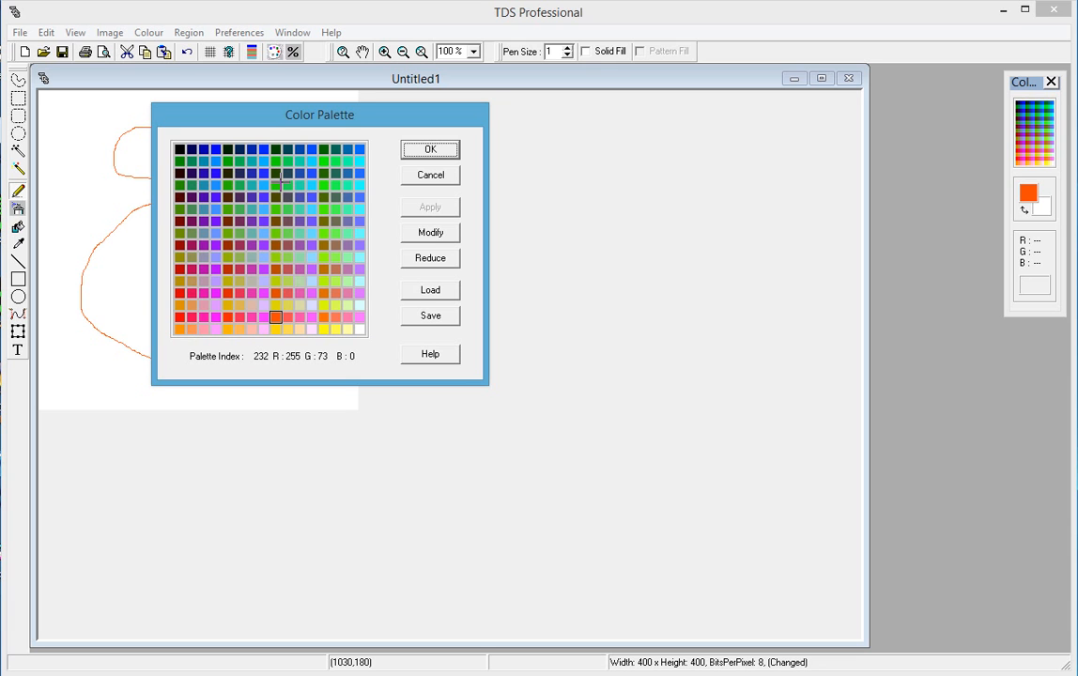
pyautogui.click(215, 149)
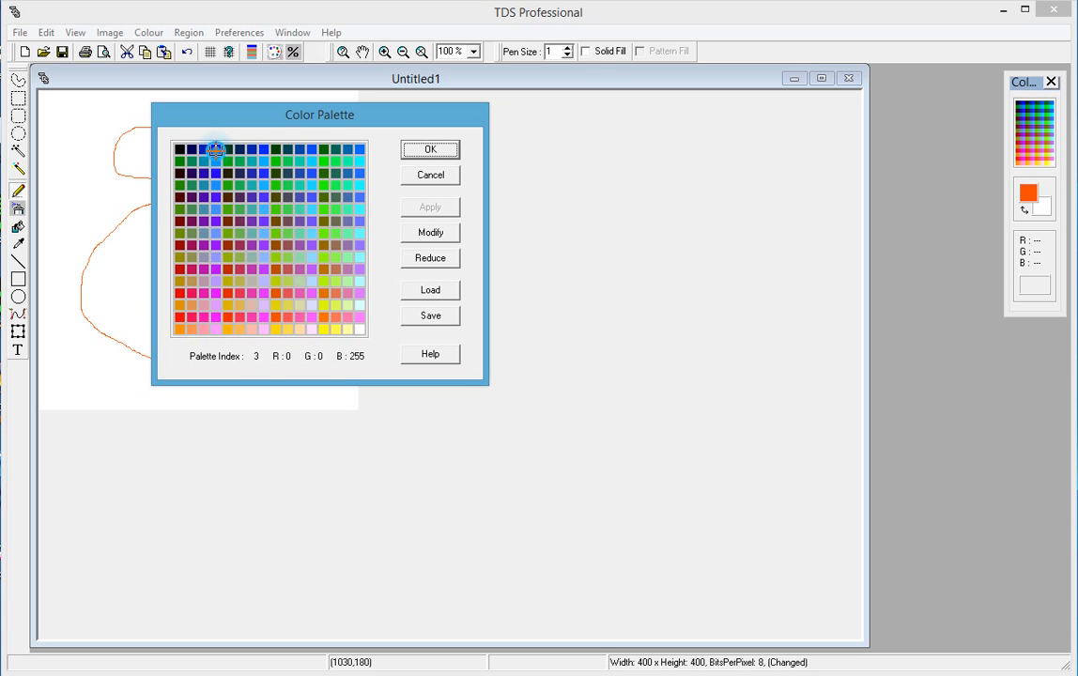
pyautogui.click(430, 150)
pyautogui.click(94, 170)
pyautogui.moveTo(93, 170)
pyautogui.mouseDown()
pyautogui.moveTo(68, 160)
pyautogui.moveTo(70, 197)
pyautogui.moveTo(106, 198)
pyautogui.moveTo(108, 165)
pyautogui.mouseUp()
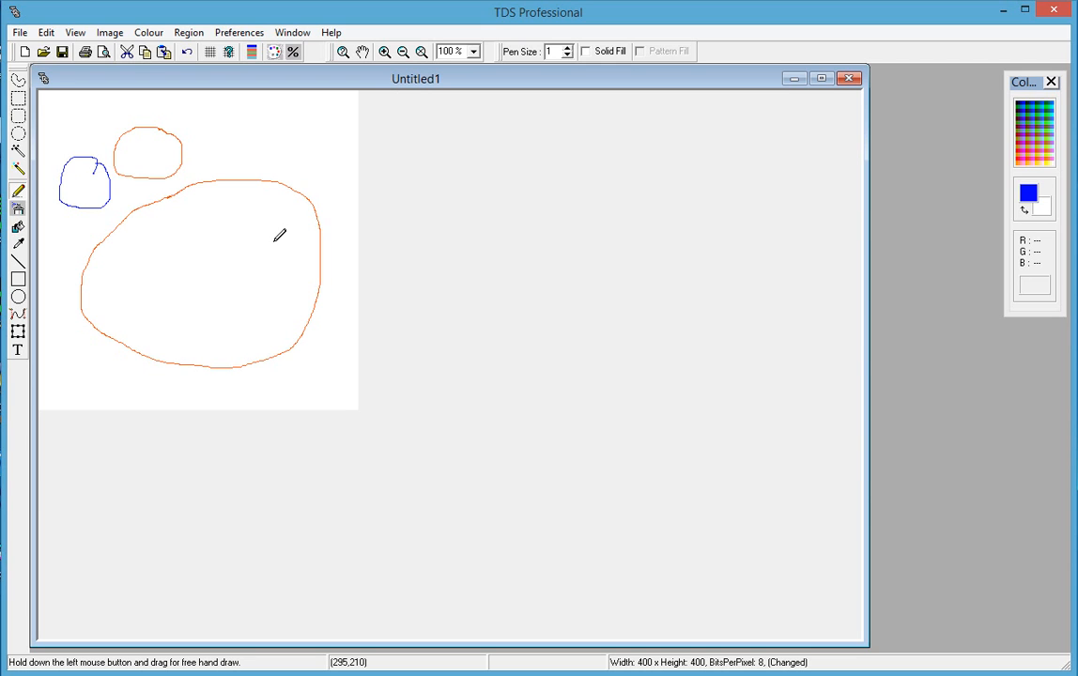
pyautogui.click(215, 151)
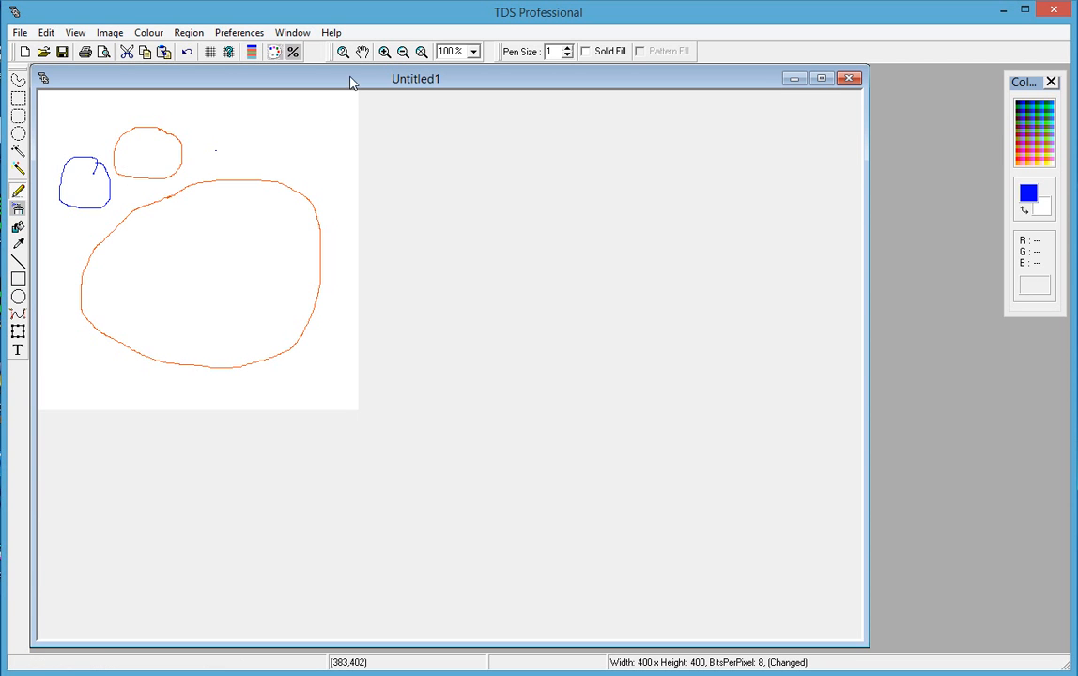
# Examine the isolated blue dot and the nearby outlines at pixel level, up to 800 % zoom
pyautogui.click(384, 52)
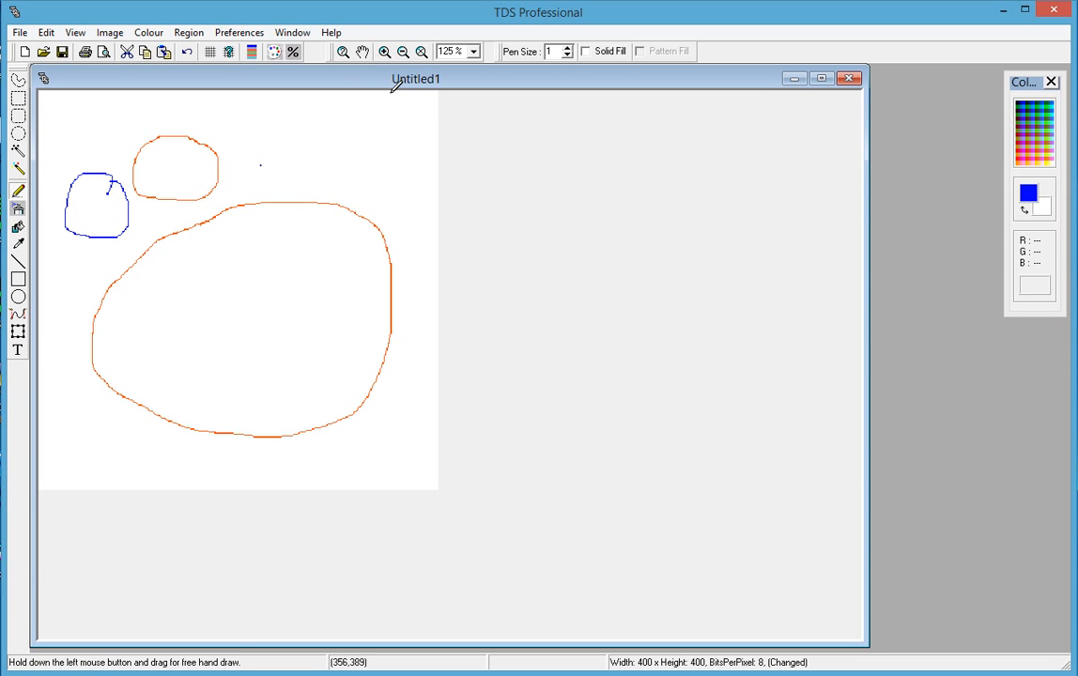
pyautogui.click(386, 53)
pyautogui.click(385, 53)
pyautogui.click(385, 53)
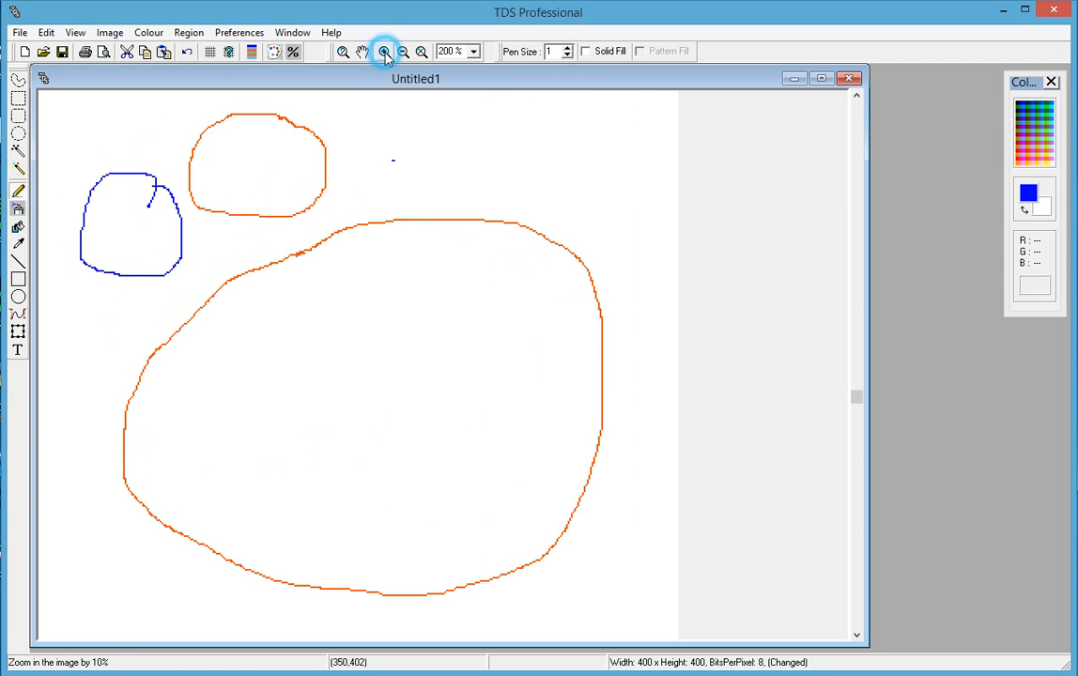
pyautogui.click(385, 52)
pyautogui.click(385, 52)
pyautogui.click(386, 53)
pyautogui.click(385, 52)
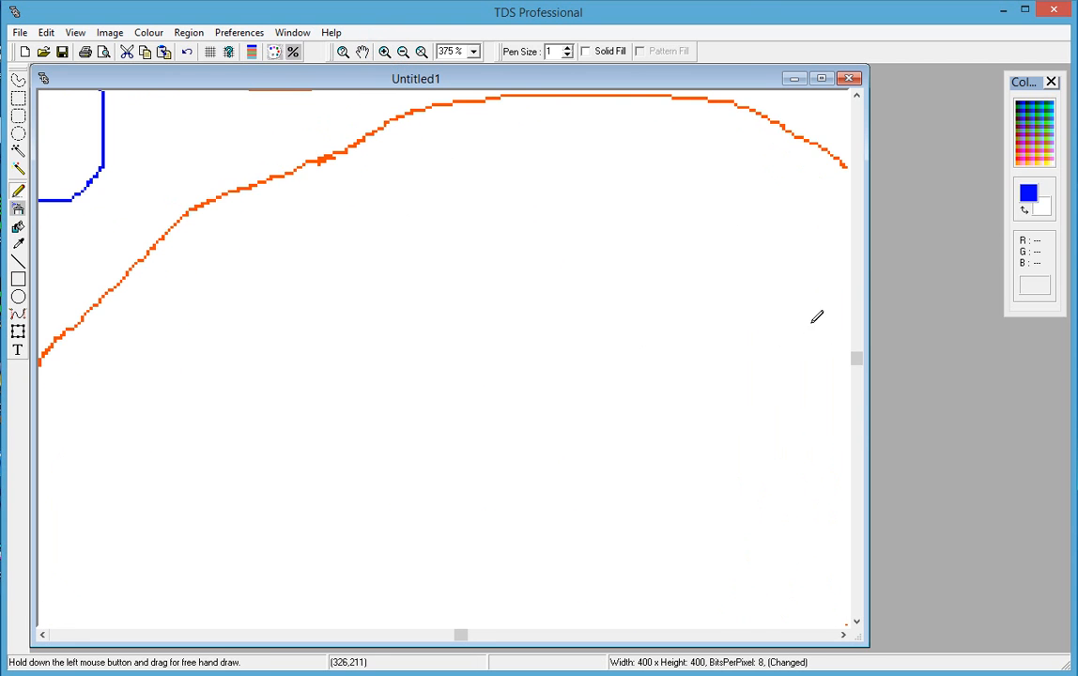
pyautogui.click(860, 357)
pyautogui.moveTo(860, 357); pyautogui.dragTo(856, 170)
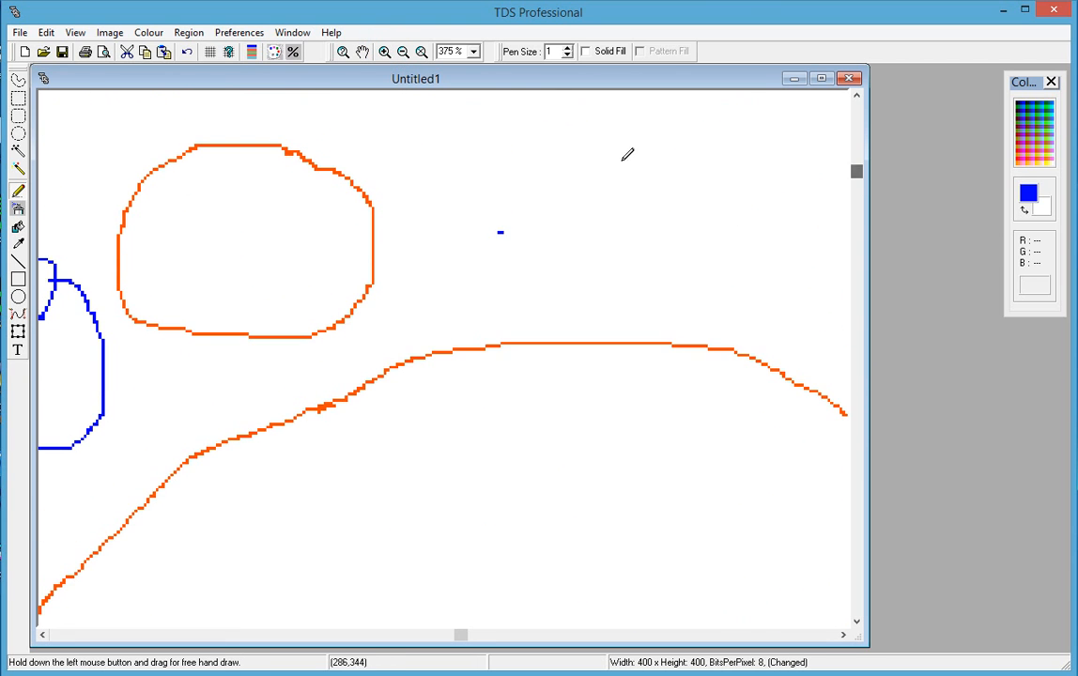
pyautogui.click(385, 53)
pyautogui.click(385, 52)
pyautogui.click(385, 53)
pyautogui.click(385, 53)
pyautogui.click(385, 52)
pyautogui.click(385, 52)
pyautogui.click(385, 52)
pyautogui.moveTo(856, 220); pyautogui.dragTo(853, 174)
pyautogui.click(445, 51)
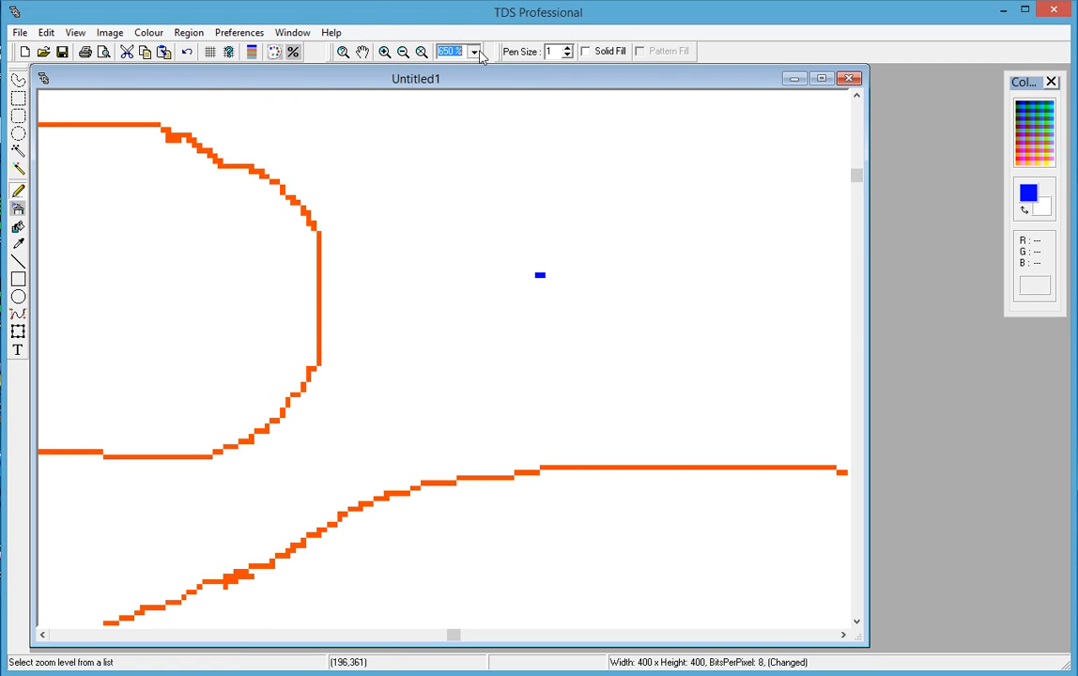
pyautogui.click(476, 53)
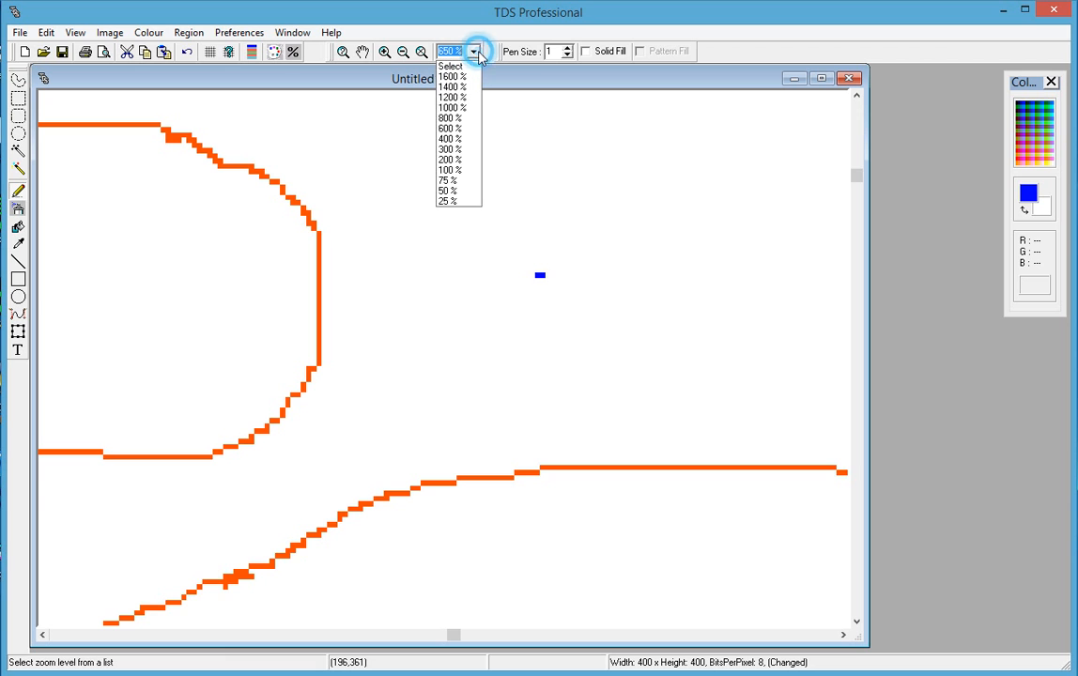
pyautogui.click(459, 119)
pyautogui.moveTo(453, 636); pyautogui.dragTo(362, 635)
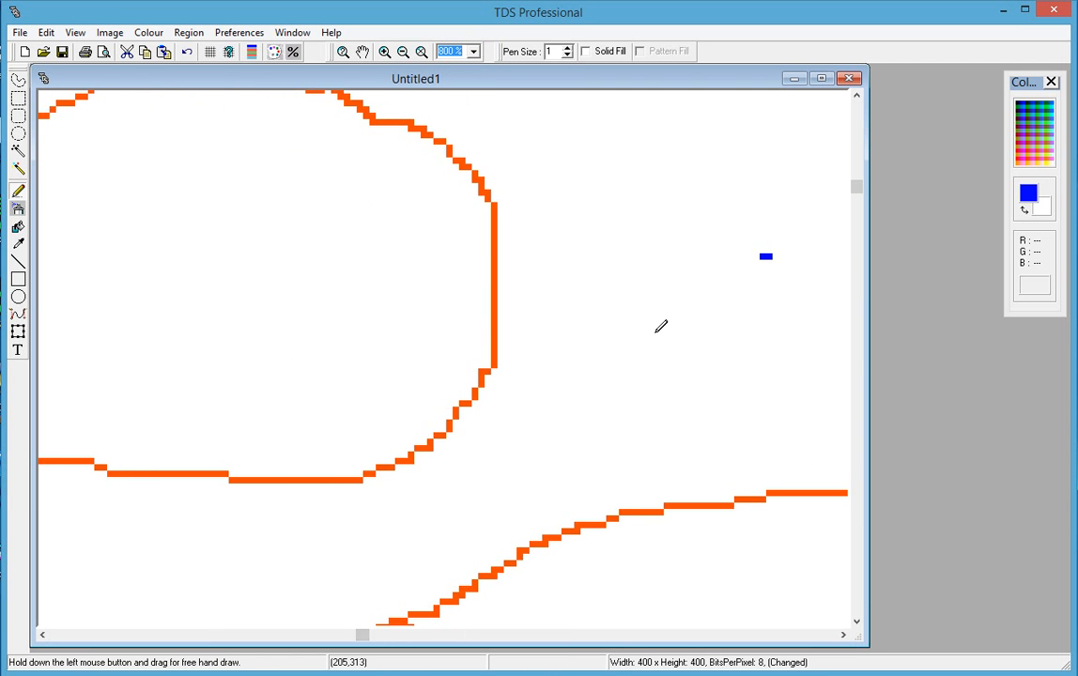
# Draw a 2 by 2 block of blue pixels just right of the small orange loop
pyautogui.click(533, 276)
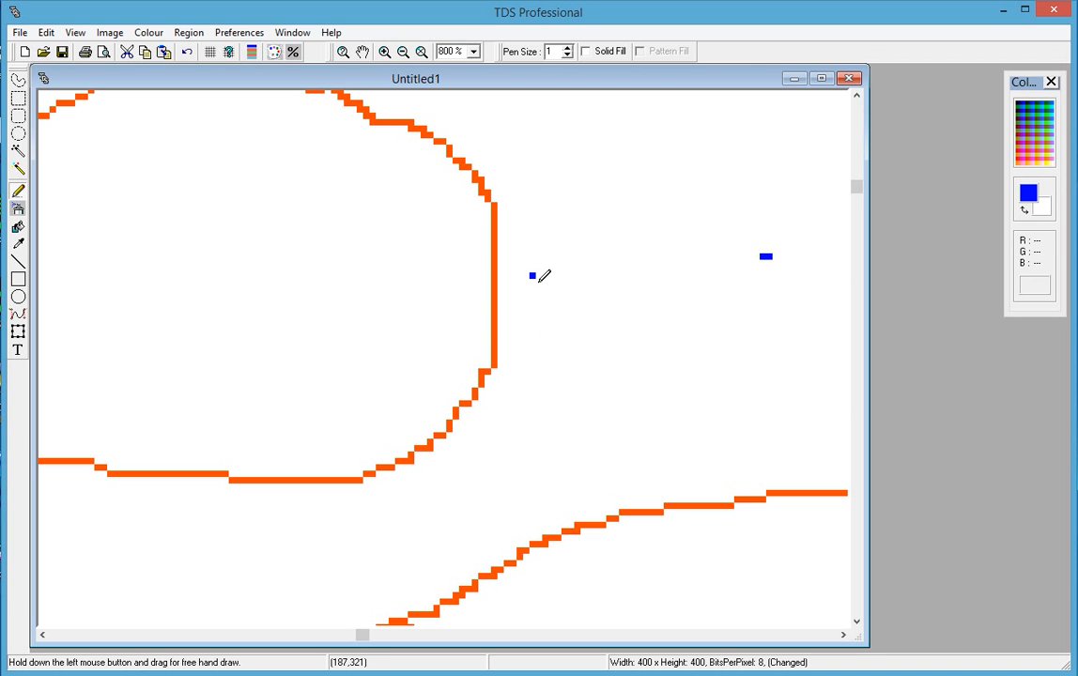
pyautogui.click(535, 277)
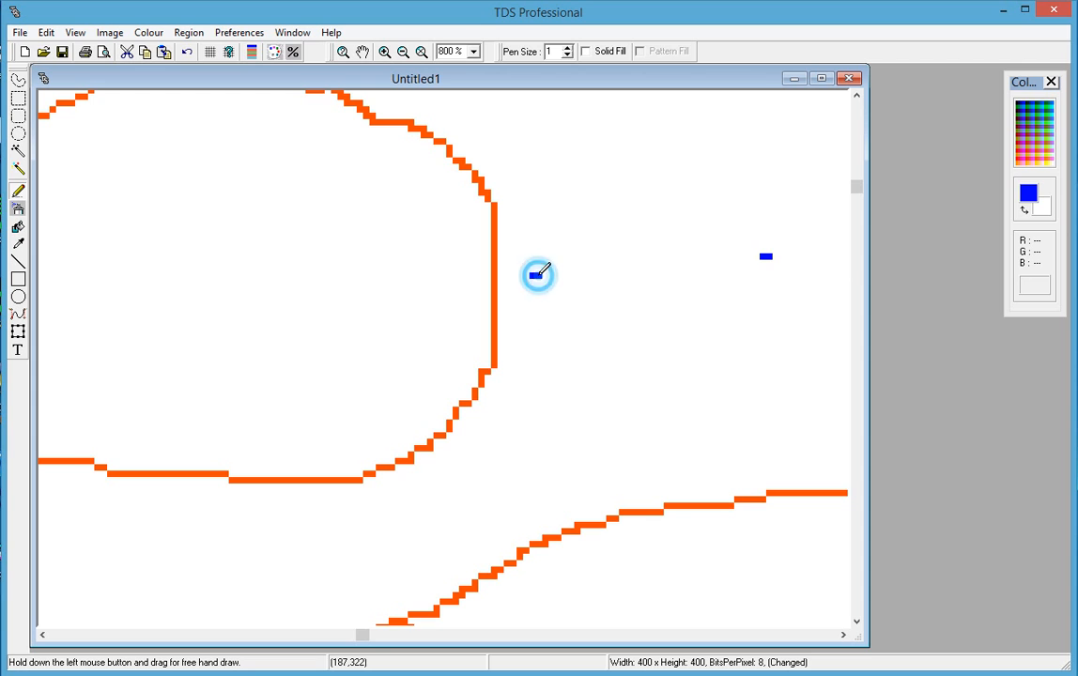
pyautogui.click(534, 281)
pyautogui.click(535, 281)
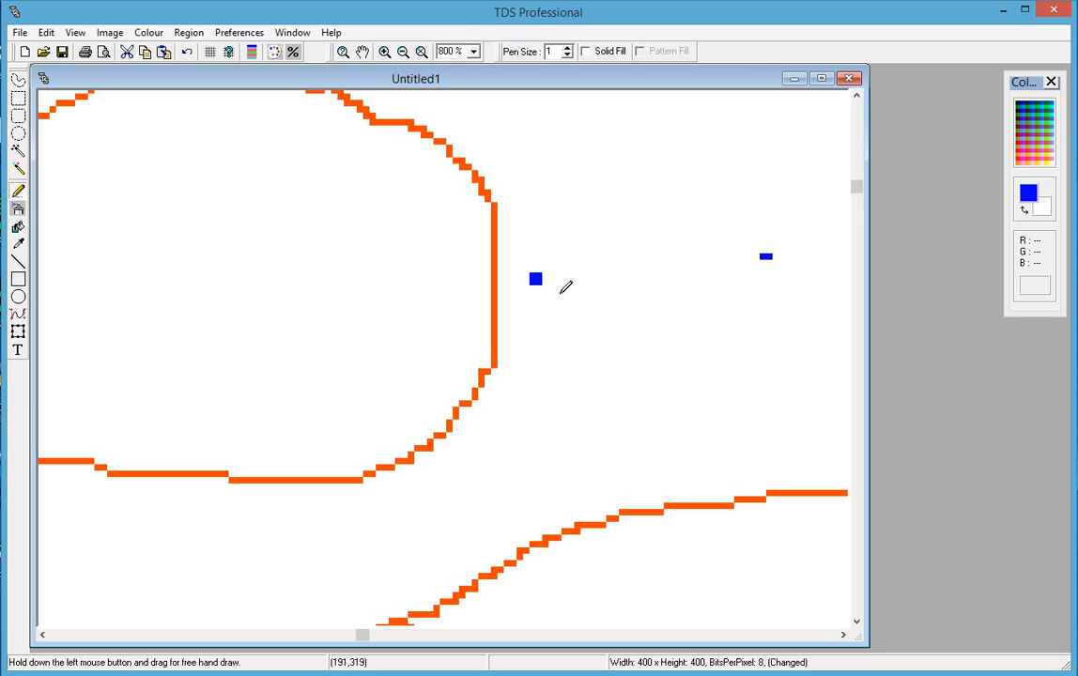
# Display the pixel grid and draw a closed freehand blue shape below the 2 by 2 blue block at 1000 % zoom
pyautogui.moveTo(365, 640); pyautogui.dragTo(321, 641)
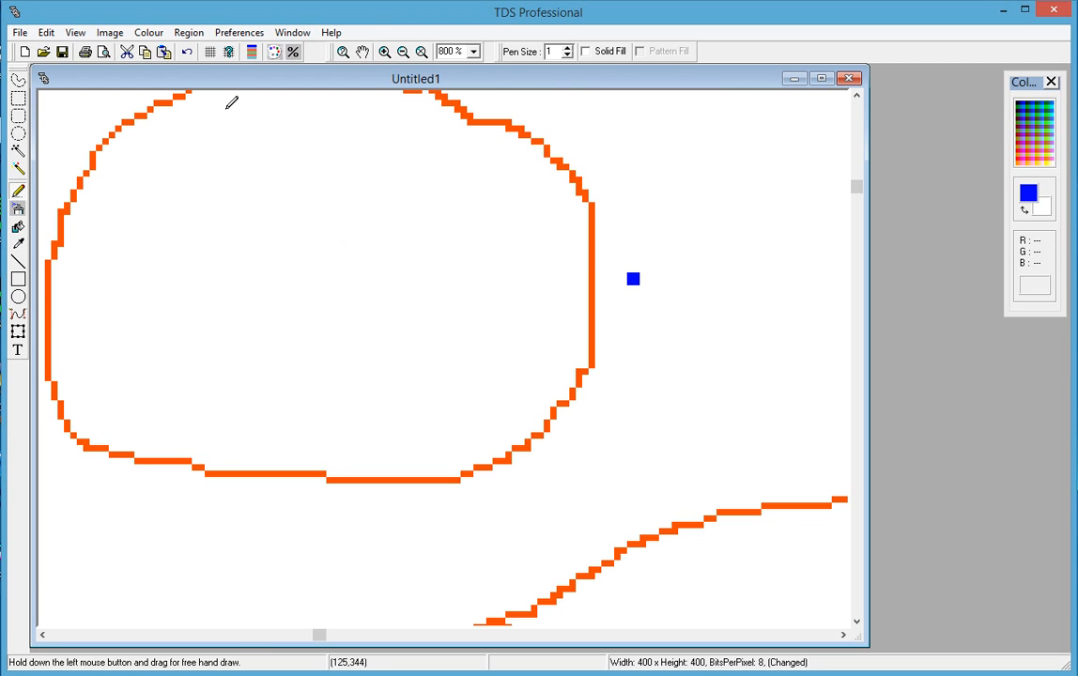
pyautogui.click(211, 52)
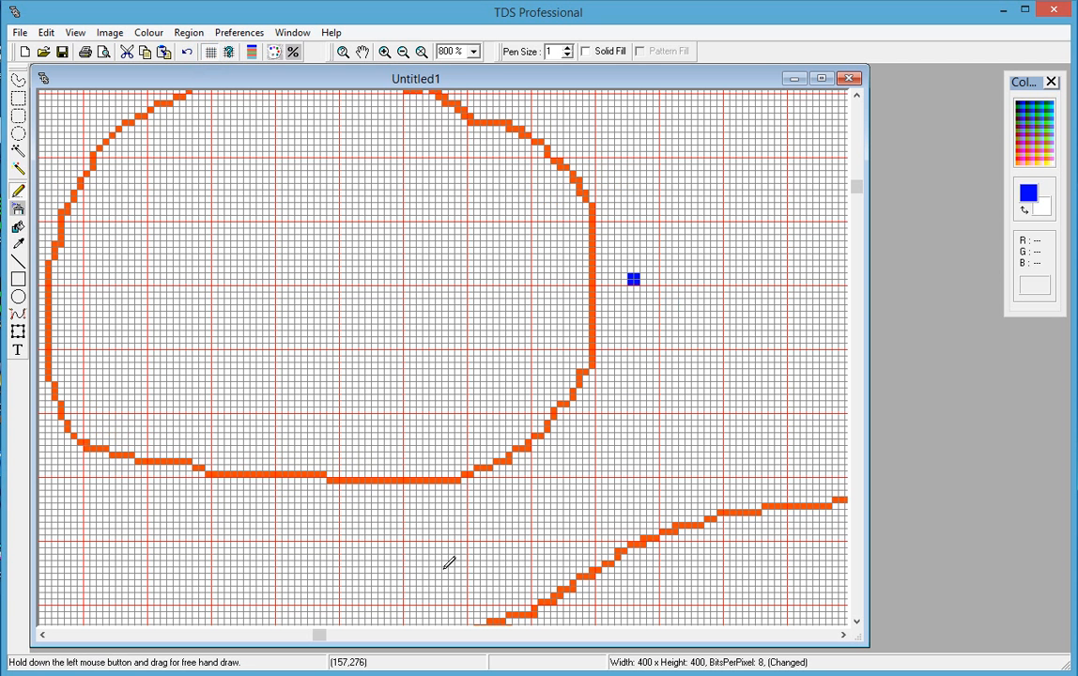
pyautogui.moveTo(323, 639); pyautogui.dragTo(372, 636)
pyautogui.click(474, 52)
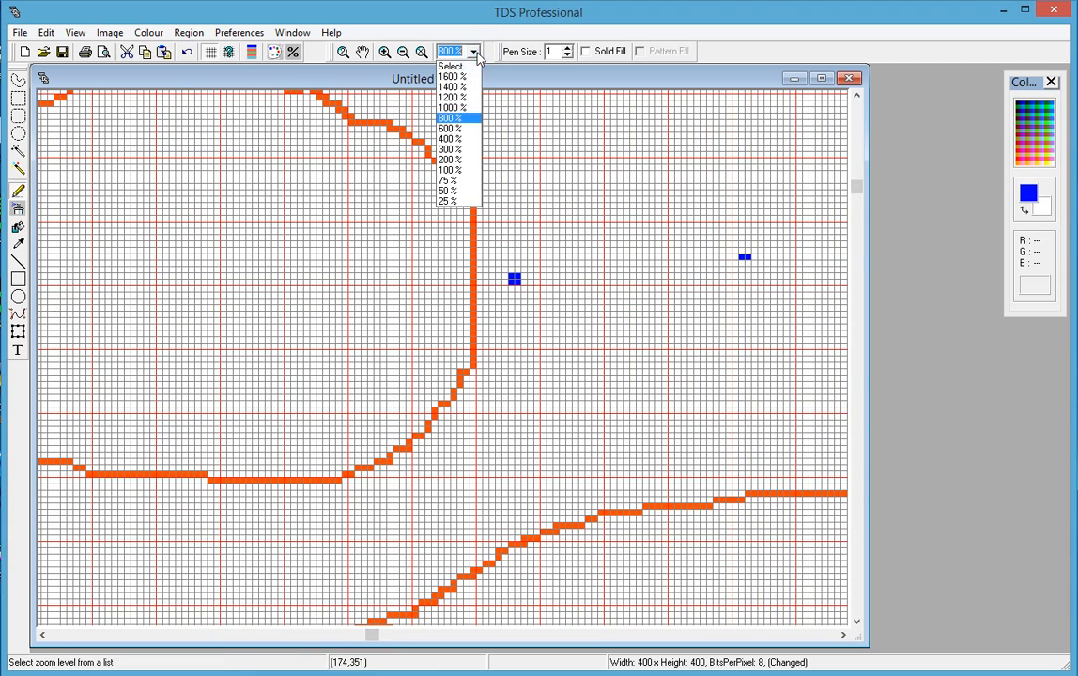
pyautogui.click(452, 107)
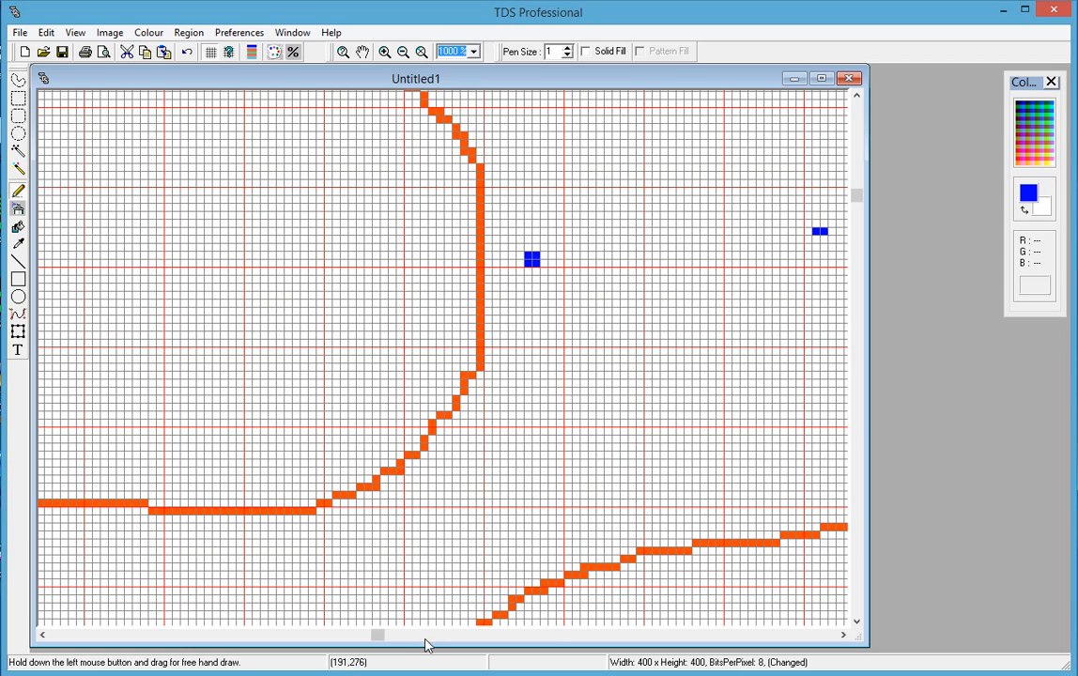
pyautogui.moveTo(381, 644); pyautogui.dragTo(403, 638)
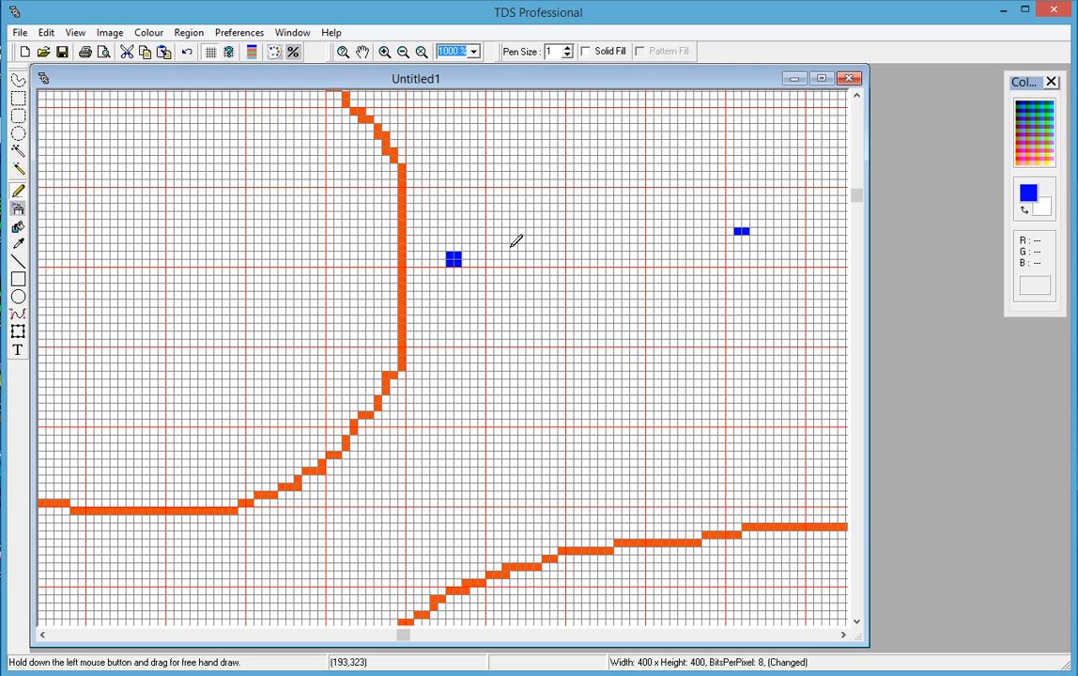
pyautogui.moveTo(539, 313)
pyautogui.mouseDown()
pyautogui.moveTo(460, 446)
pyautogui.moveTo(638, 283)
pyautogui.moveTo(533, 319)
pyautogui.mouseUp()
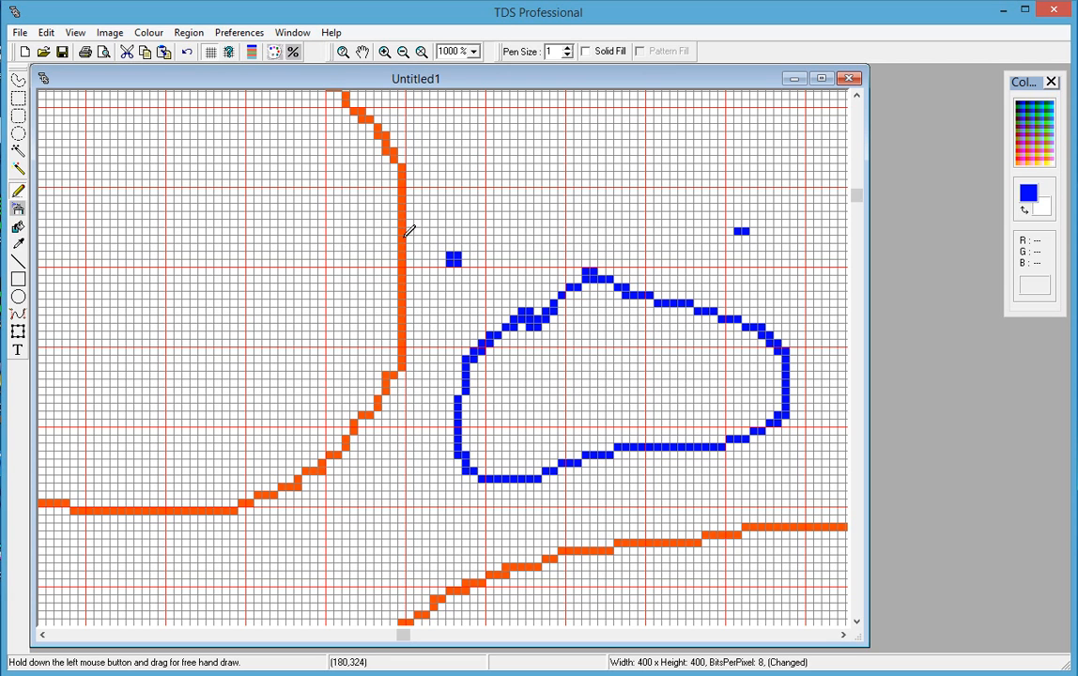
pyautogui.click(1026, 194)
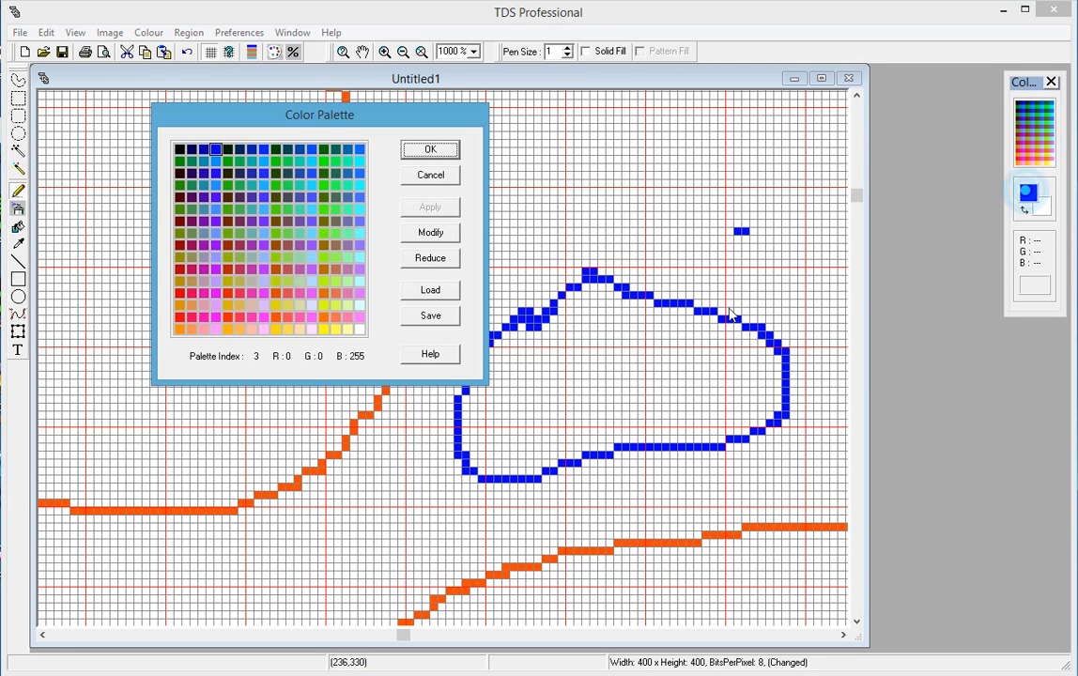
pyautogui.click(277, 315)
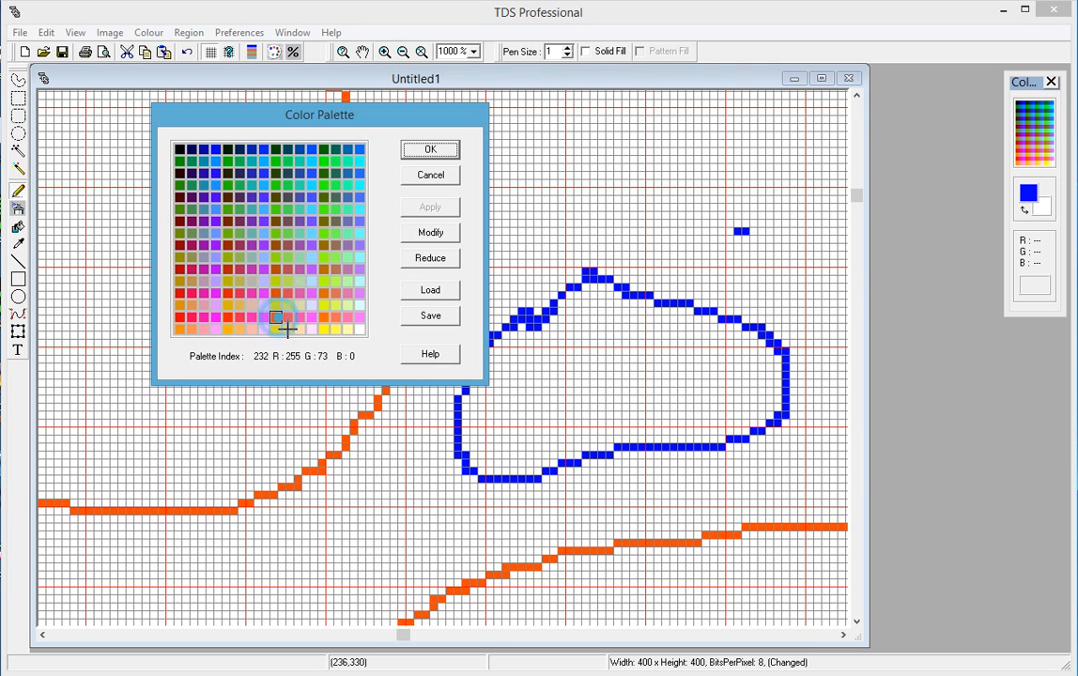
pyautogui.click(425, 175)
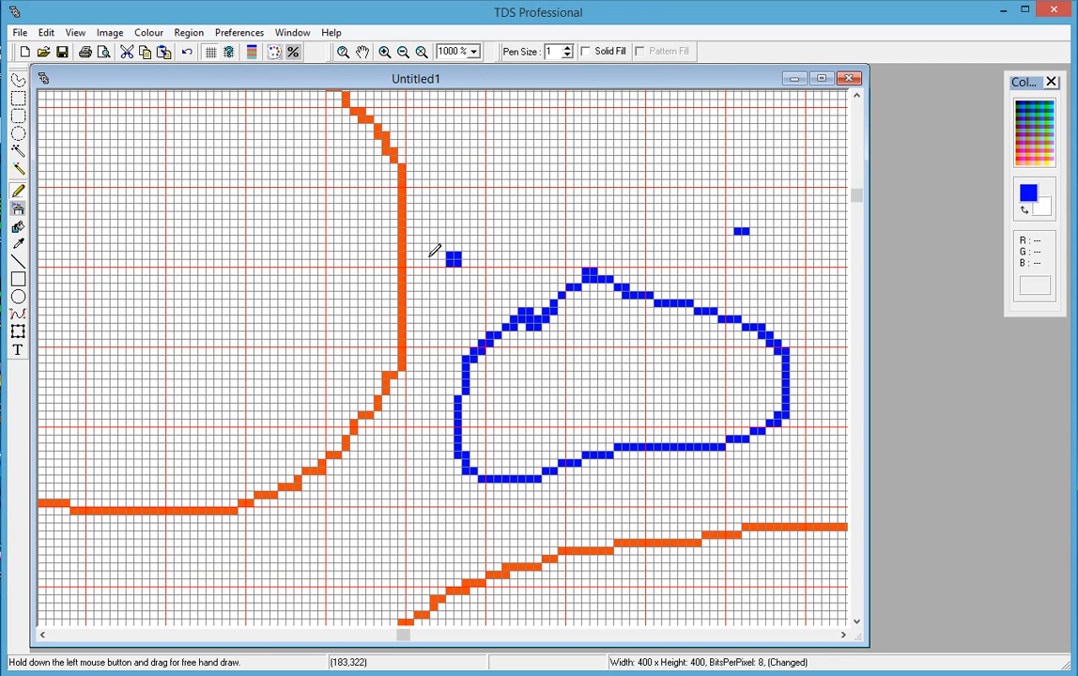
# Draw a 2 by 2 block in orange sampled from the outline, and a second block right of the blue one in sampled blue
pyautogui.rightClick(428, 257)
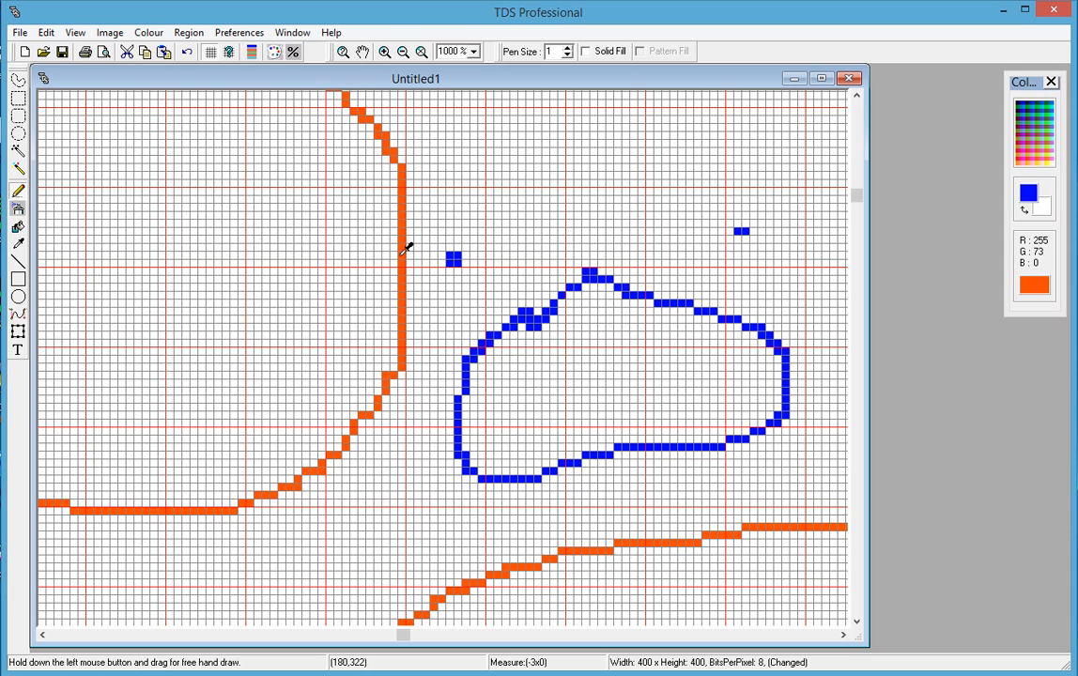
pyautogui.rightClick(406, 249)
pyautogui.moveTo(418, 255); pyautogui.dragTo(428, 263)
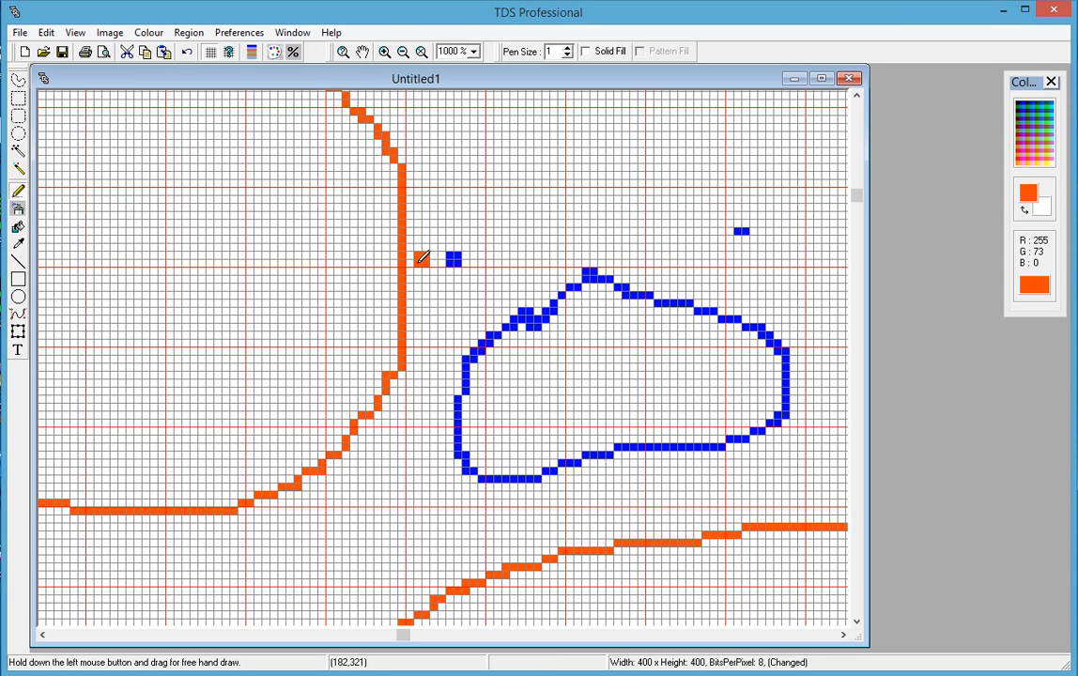
pyautogui.rightClick(454, 258)
pyautogui.moveTo(472, 257); pyautogui.dragTo(478, 262)
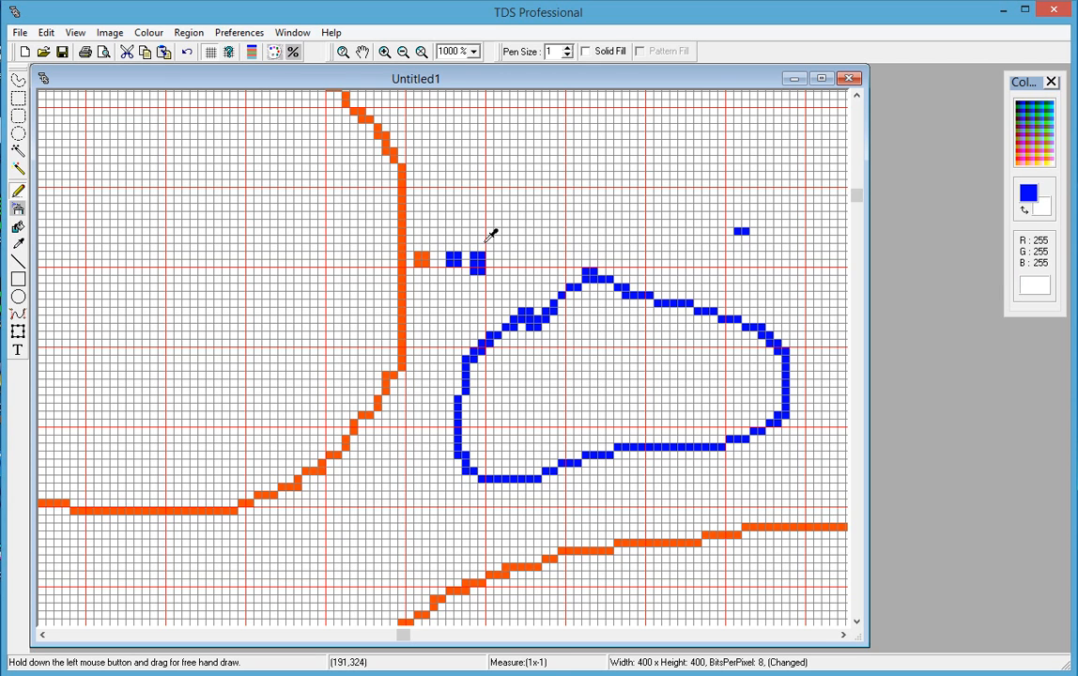
# Shift the second blue block one pixel right by erasing its extra pixels and left column with sampled white and adding a column in sampled blue
pyautogui.rightClick(459, 237)
pyautogui.click(481, 269)
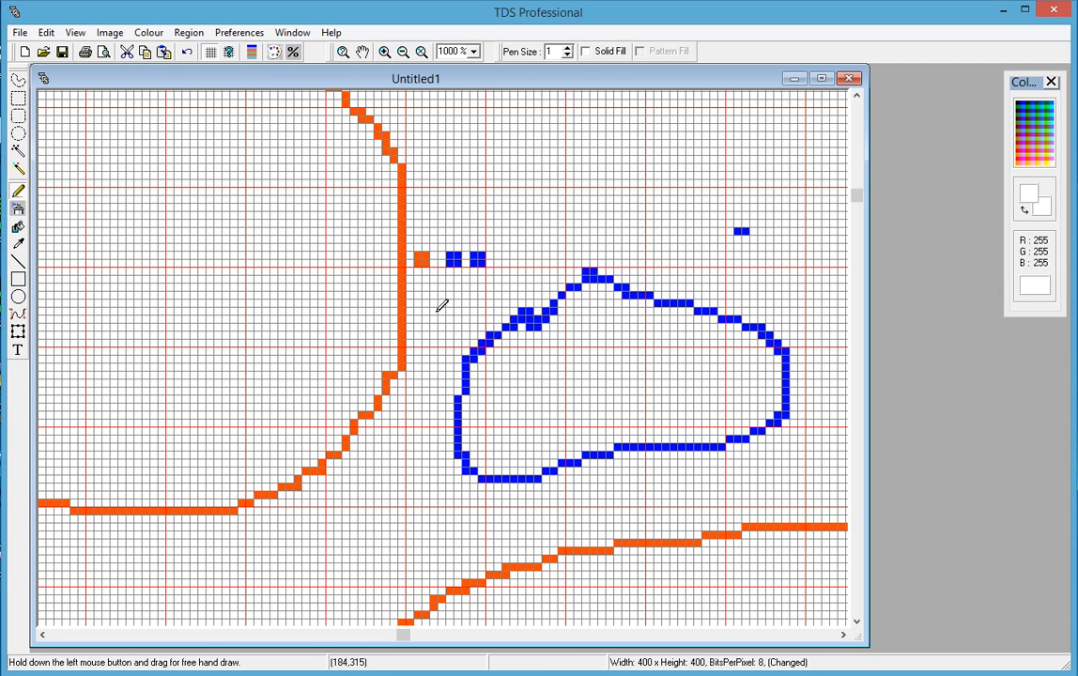
pyautogui.click(475, 256)
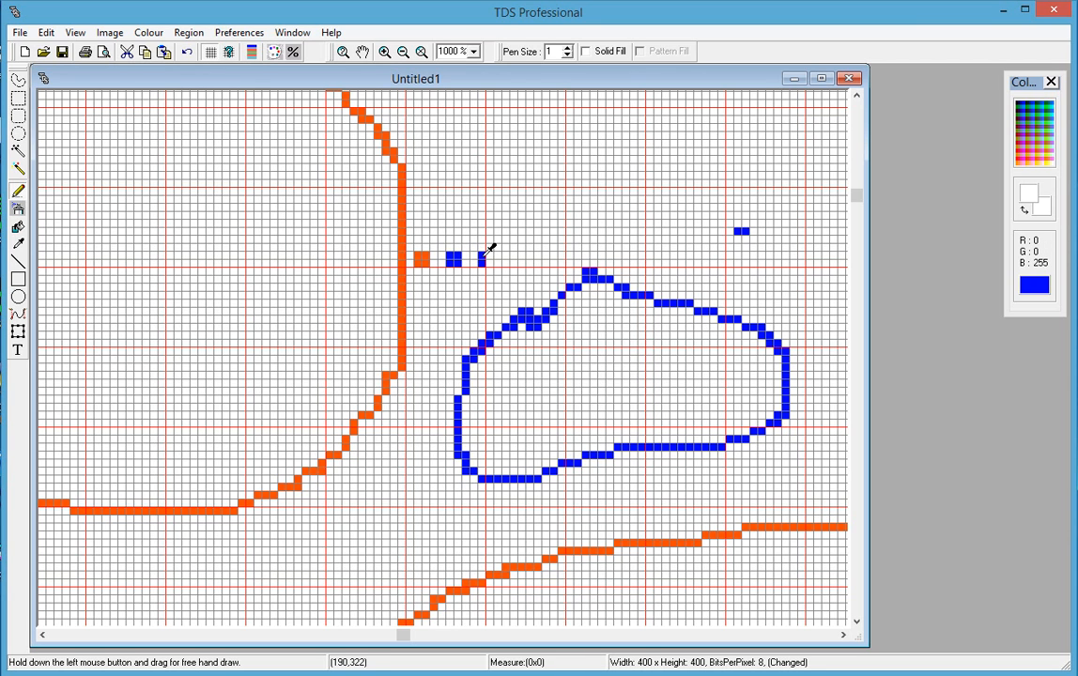
pyautogui.rightClick(481, 256)
pyautogui.moveTo(488, 253); pyautogui.dragTo(489, 262)
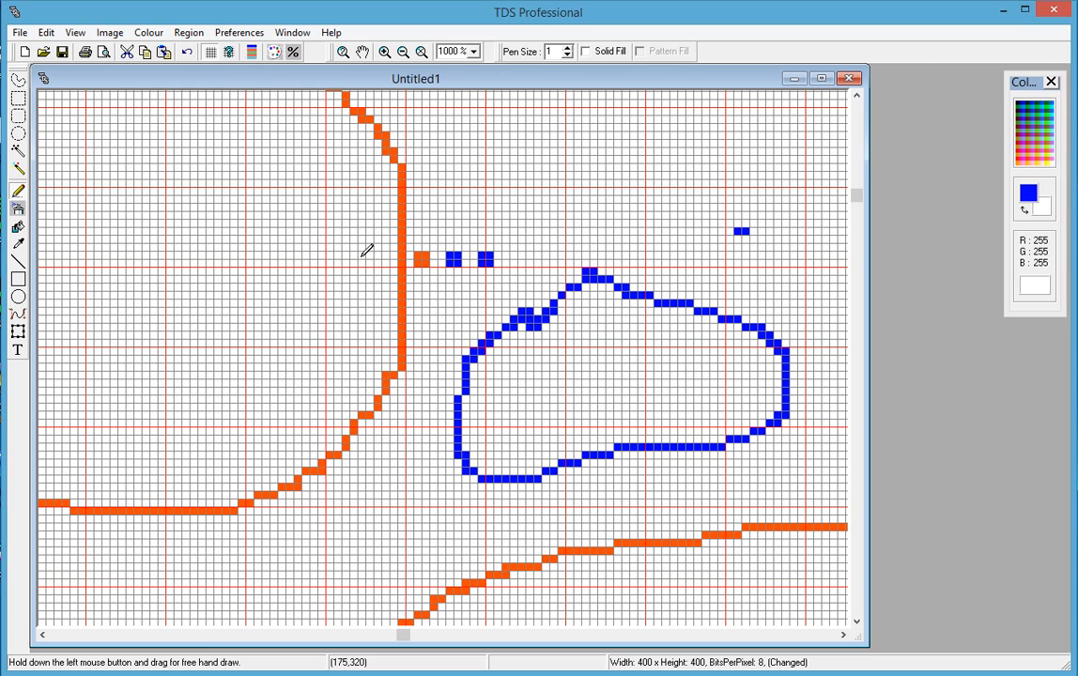
pyautogui.click(1028, 194)
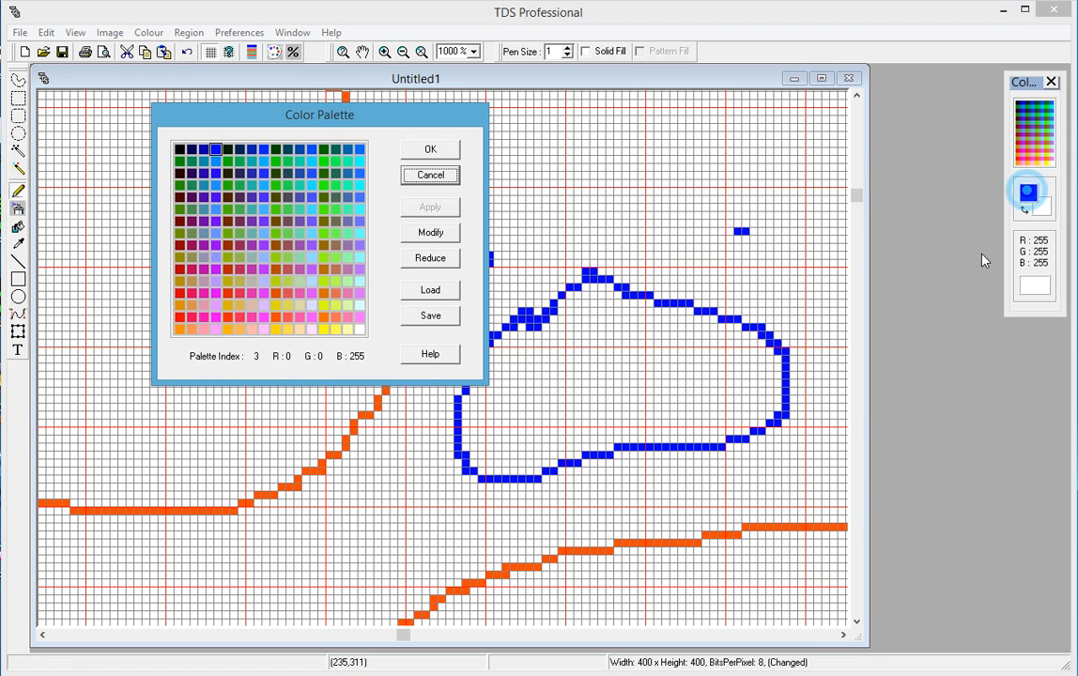
pyautogui.click(428, 148)
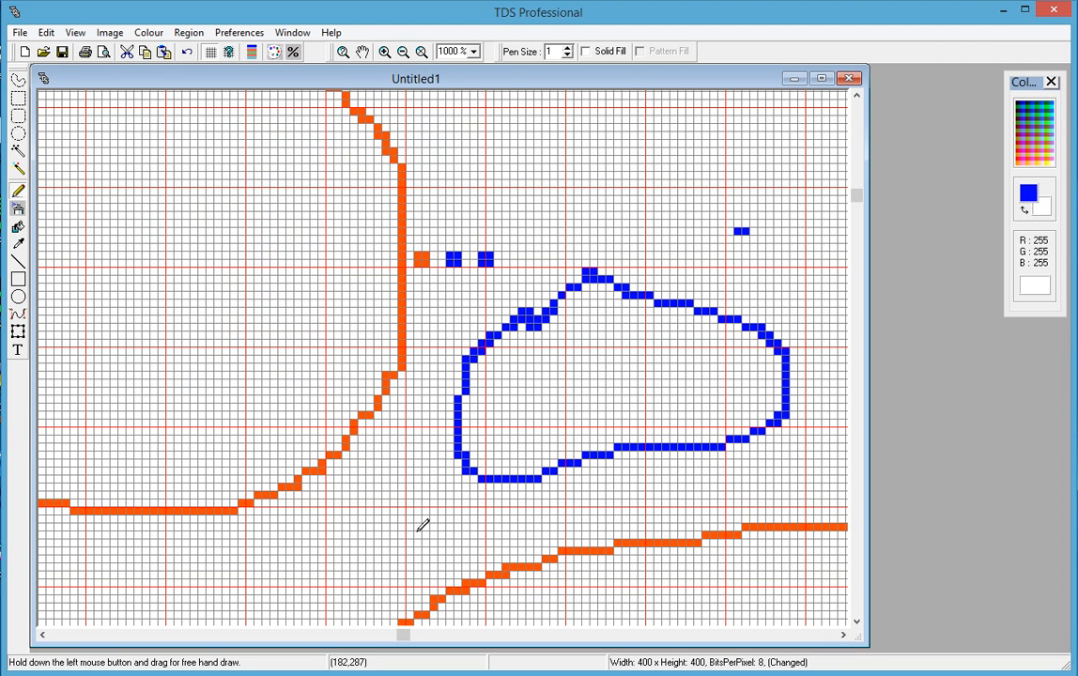
# Draw two freehand blue extensions against the closed blue shape, one along its underside and one around its lower-left edge
pyautogui.moveTo(858, 200); pyautogui.dragTo(858, 247)
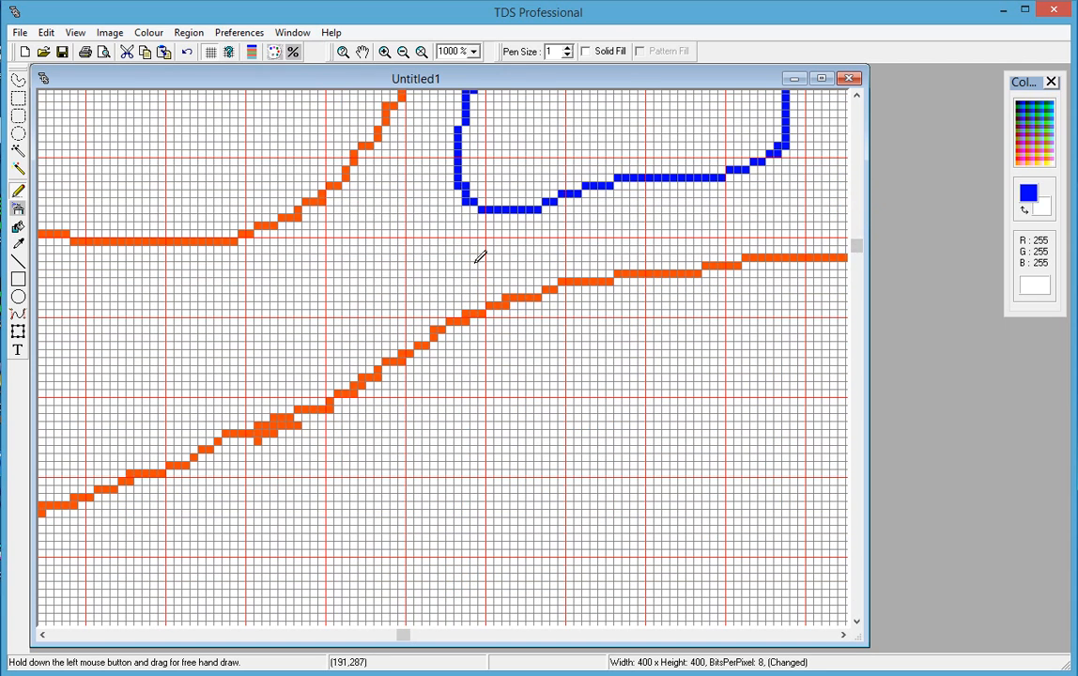
pyautogui.moveTo(481, 209)
pyautogui.mouseDown()
pyautogui.moveTo(481, 246)
pyautogui.moveTo(706, 223)
pyautogui.moveTo(794, 155)
pyautogui.moveTo(780, 144)
pyautogui.mouseUp()
pyautogui.moveTo(465, 129)
pyautogui.mouseDown()
pyautogui.moveTo(429, 129)
pyautogui.moveTo(413, 236)
pyautogui.moveTo(476, 238)
pyautogui.mouseUp()
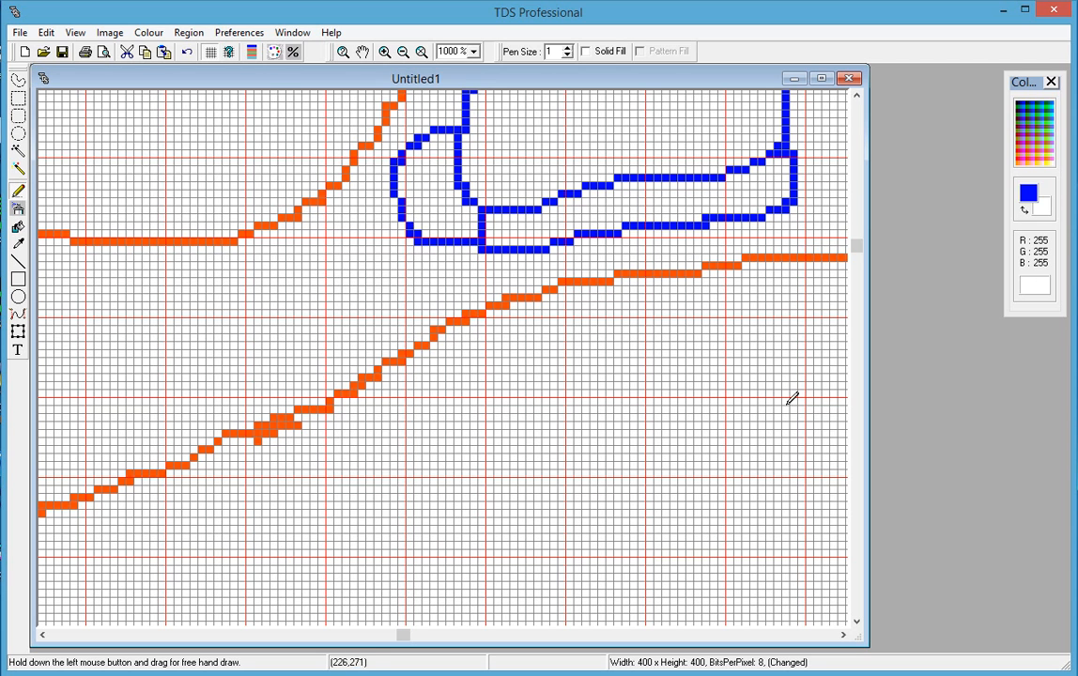
# Draw a blue right triangle with straight lines below the orange curve, plus a 45-degree line from its right-angle corner to the hypotenuse
pyautogui.moveTo(851, 254); pyautogui.dragTo(856, 276)
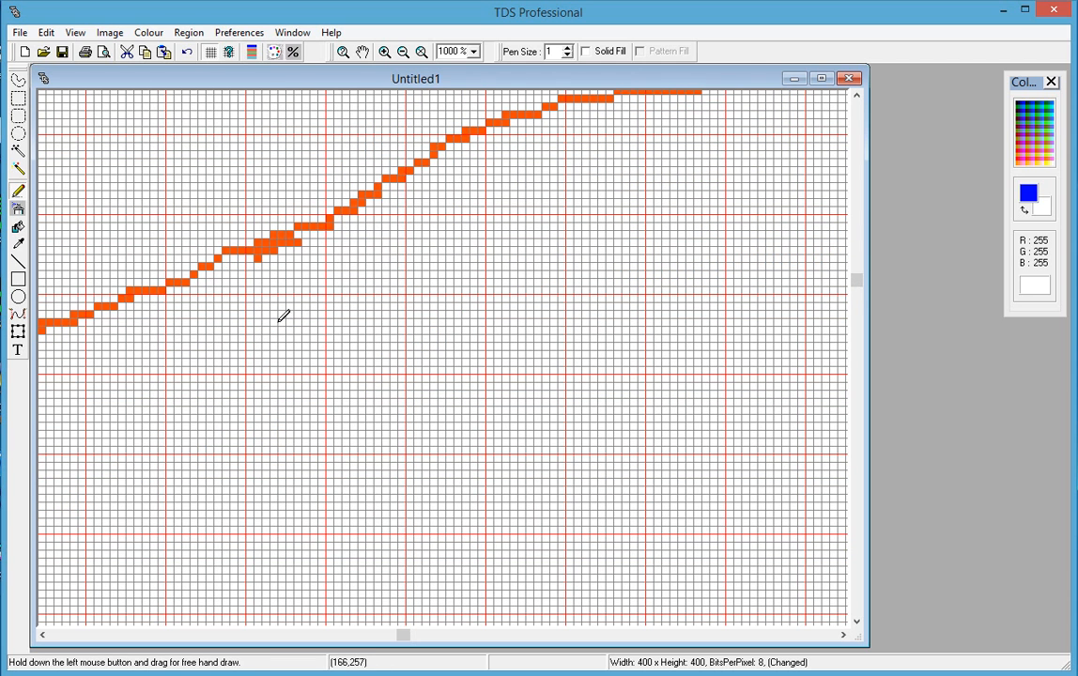
pyautogui.click(18, 264)
pyautogui.moveTo(415, 209)
pyautogui.mouseDown()
pyautogui.moveTo(419, 224)
pyautogui.moveTo(567, 255)
pyautogui.moveTo(581, 336)
pyautogui.moveTo(612, 374)
pyautogui.moveTo(647, 375)
pyautogui.mouseUp()
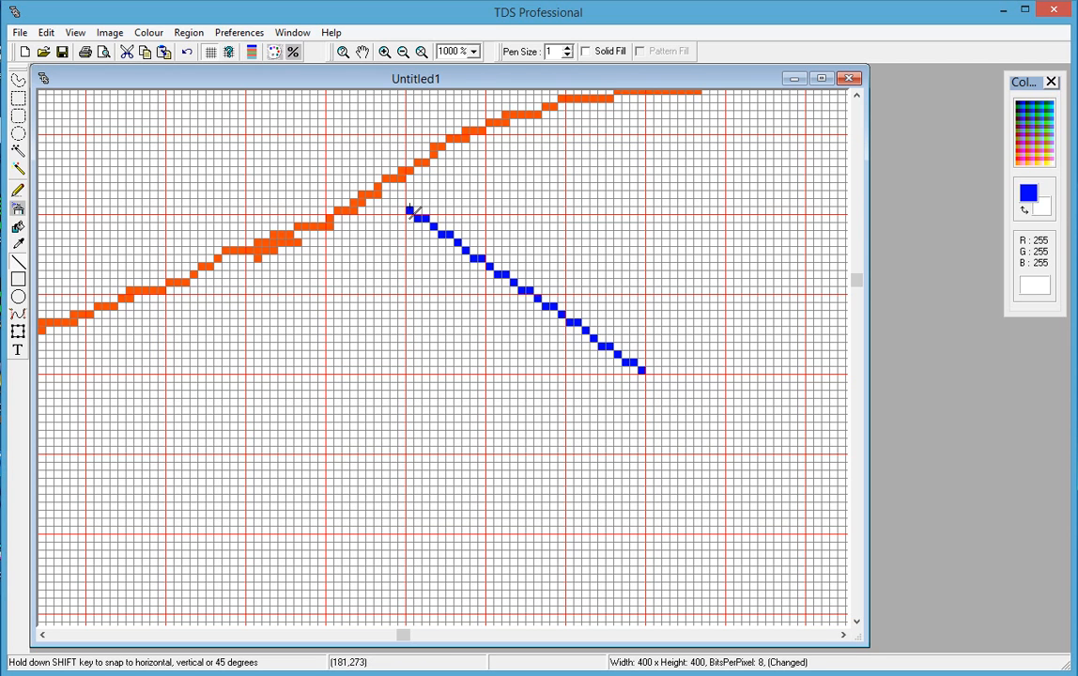
pyautogui.moveTo(409, 211); pyautogui.dragTo(411, 373)
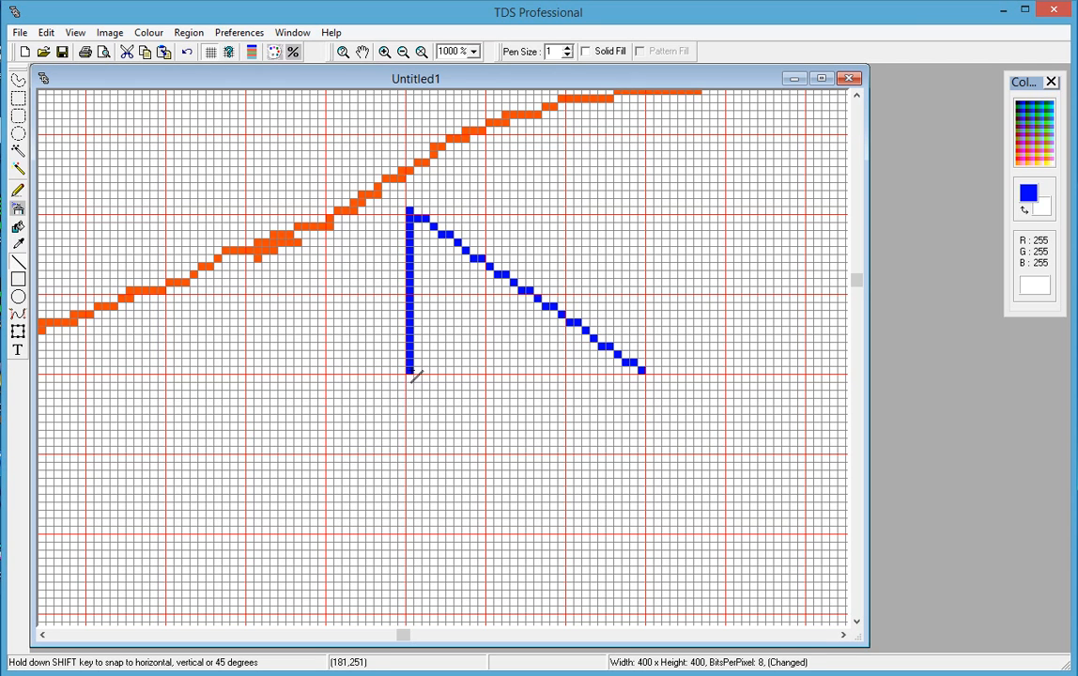
pyautogui.moveTo(411, 374); pyautogui.dragTo(645, 371)
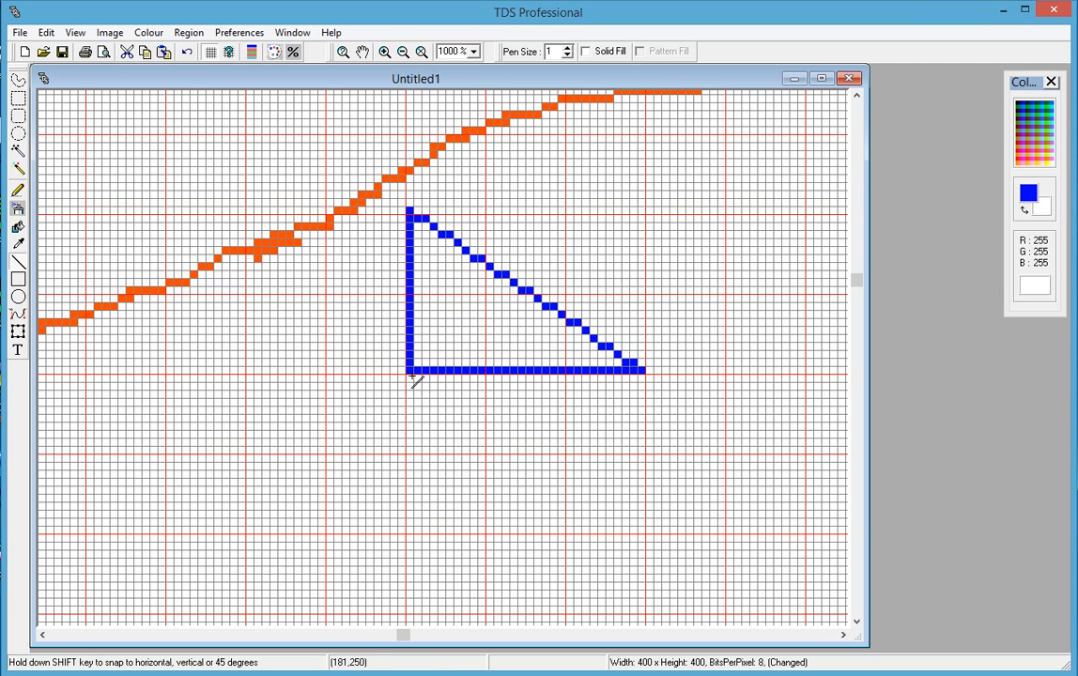
pyautogui.moveTo(410, 374)
pyautogui.mouseDown()
pyautogui.moveTo(505, 304)
pyautogui.moveTo(489, 296)
pyautogui.moveTo(512, 284)
pyautogui.mouseUp()
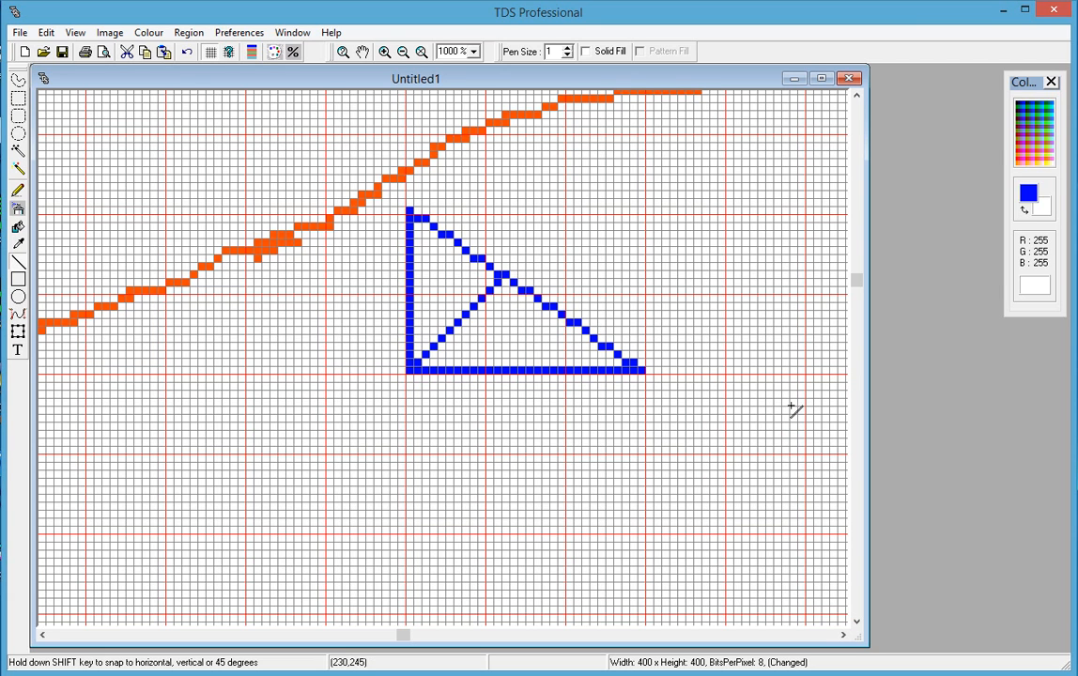
# Draw a blue rectangle outline left of the triangle and an overlapping 18 by 18 pixel square offset up and to its left
pyautogui.moveTo(859, 279); pyautogui.dragTo(858, 294)
pyautogui.click(18, 279)
pyautogui.moveTo(194, 251); pyautogui.dragTo(374, 407)
pyautogui.moveTo(168, 234)
pyautogui.mouseDown()
pyautogui.moveTo(260, 356)
pyautogui.moveTo(339, 380)
pyautogui.moveTo(267, 331)
pyautogui.moveTo(309, 375)
pyautogui.mouseUp()
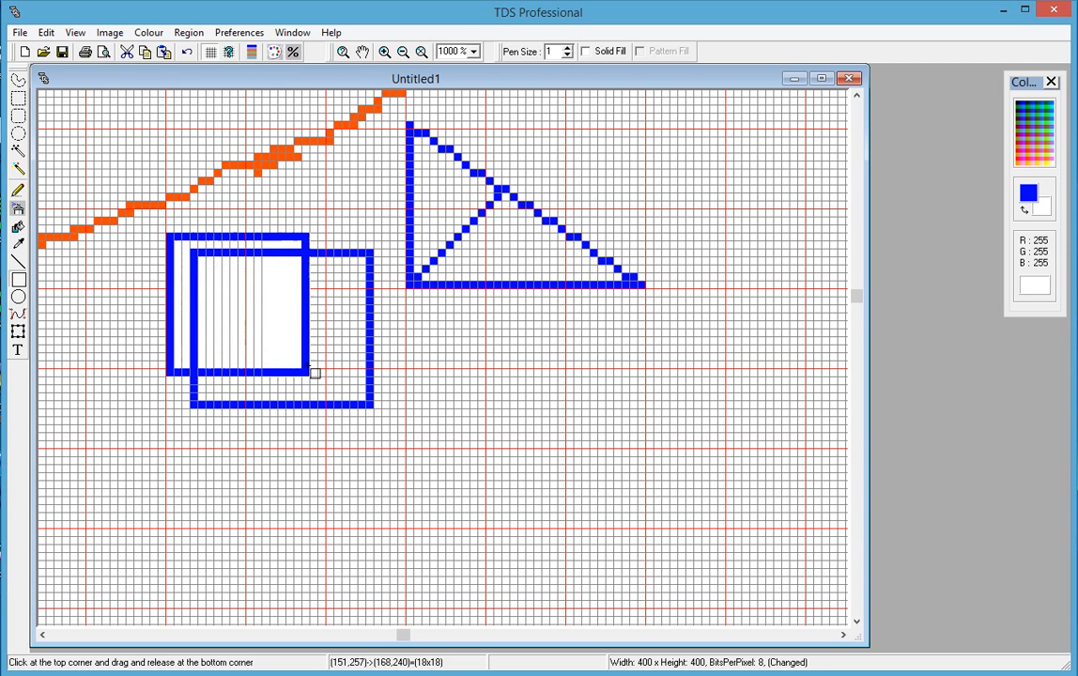
# Draw a large blue ellipse below the triangle and a smaller one of about 16 by 17 pixels overlapping its upper-left part
pyautogui.click(18, 297)
pyautogui.moveTo(471, 377)
pyautogui.mouseDown()
pyautogui.moveTo(619, 484)
pyautogui.moveTo(710, 575)
pyautogui.mouseUp()
pyautogui.moveTo(474, 381); pyautogui.dragTo(592, 498)
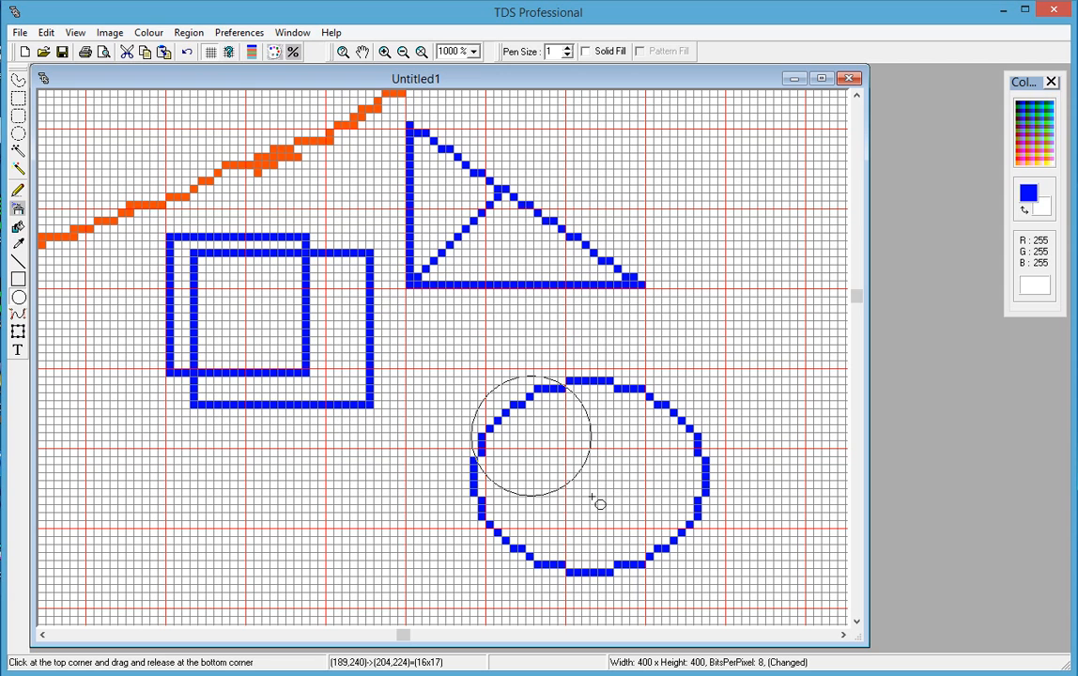
pyautogui.moveTo(593, 498); pyautogui.dragTo(595, 500)
# Fill the non-overlapping parts of both rectangles, the triangle's right section and the whole small ellipse with orange sampled from the outline
pyautogui.moveTo(855, 297)
pyautogui.mouseDown()
pyautogui.moveTo(855, 320)
pyautogui.moveTo(854, 299)
pyautogui.mouseUp()
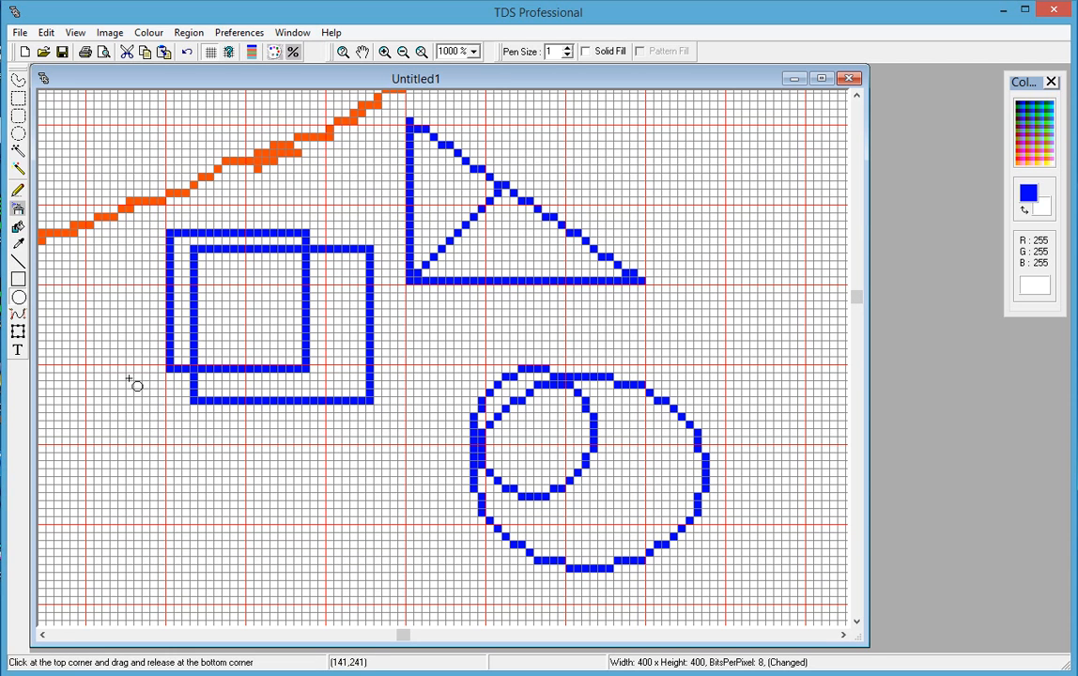
pyautogui.click(18, 229)
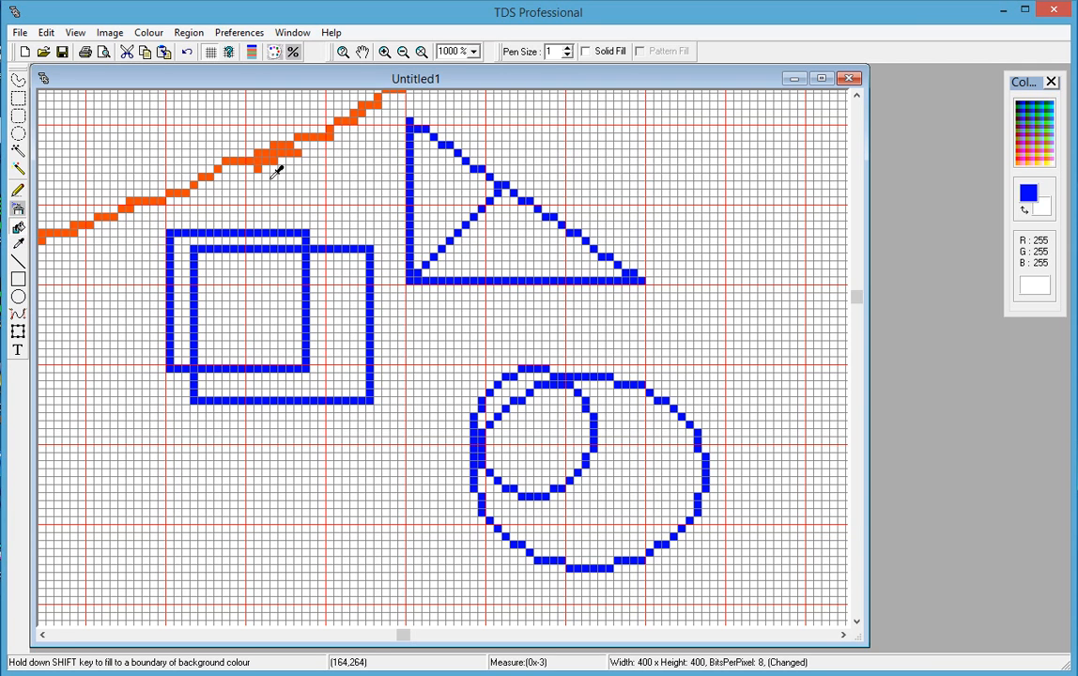
pyautogui.click(276, 150)
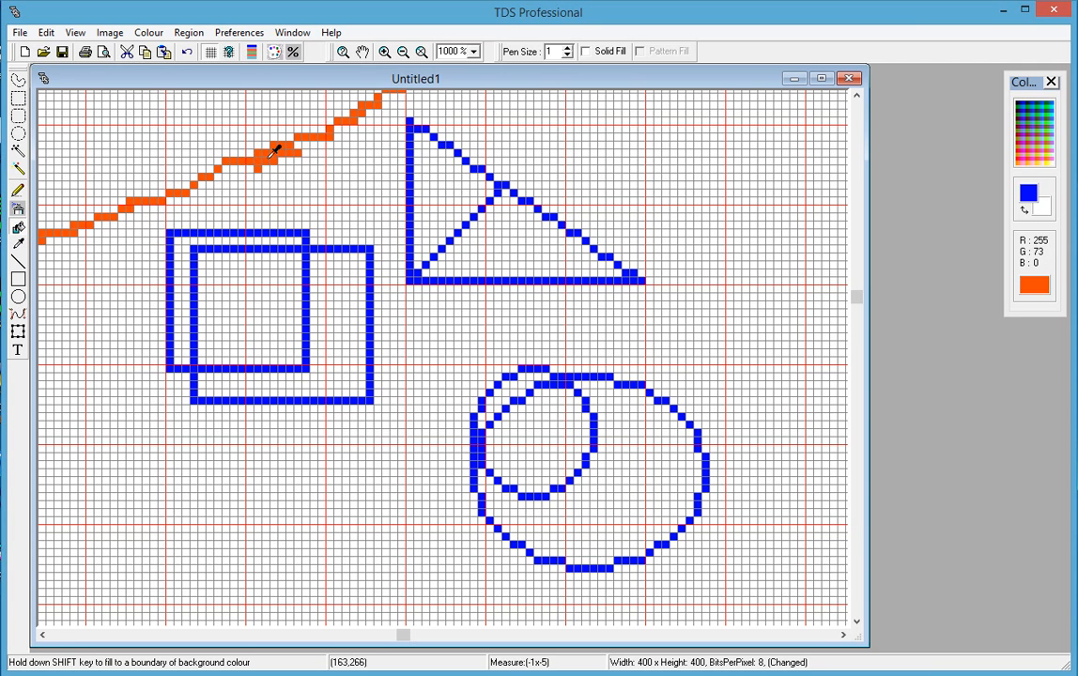
pyautogui.click(183, 273)
pyautogui.click(513, 236)
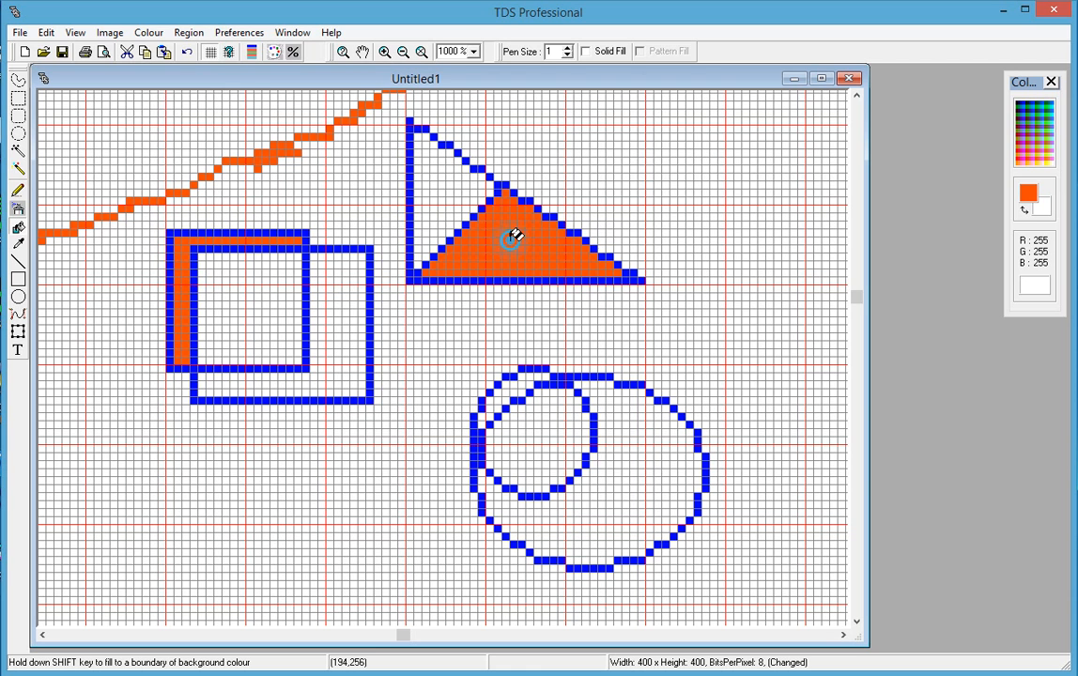
pyautogui.click(528, 418)
pyautogui.click(493, 396)
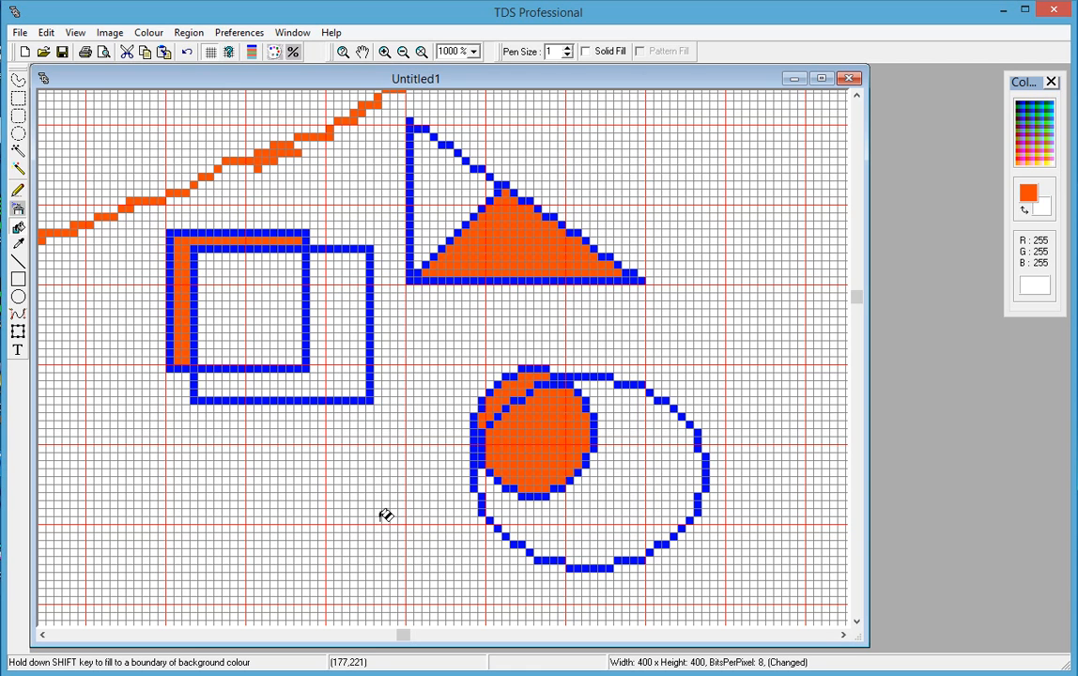
pyautogui.click(318, 335)
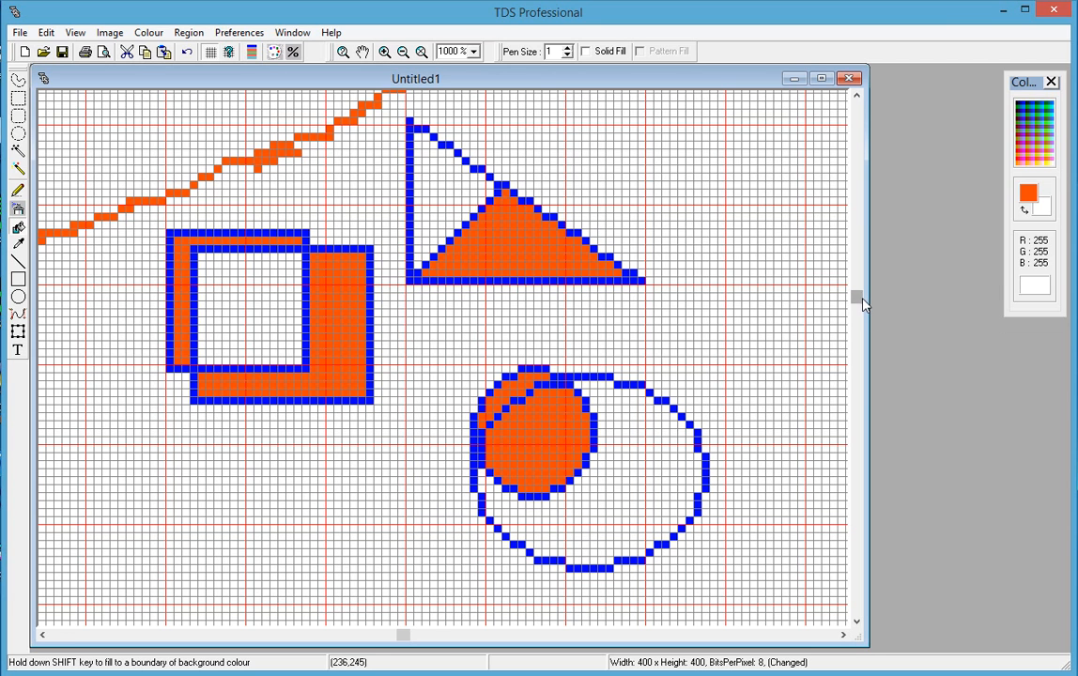
# Draw a closed freehand orange petal shape with a pointed top in the empty area below and left of the large ellipse
pyautogui.moveTo(863, 304); pyautogui.dragTo(862, 325)
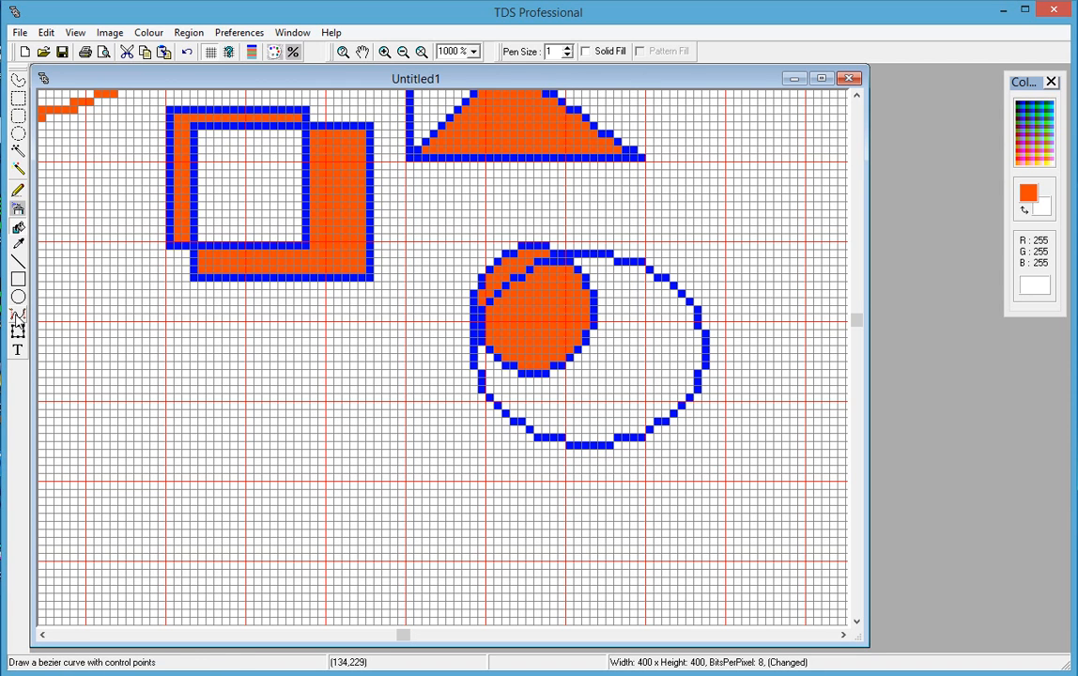
pyautogui.moveTo(861, 329); pyautogui.dragTo(860, 358)
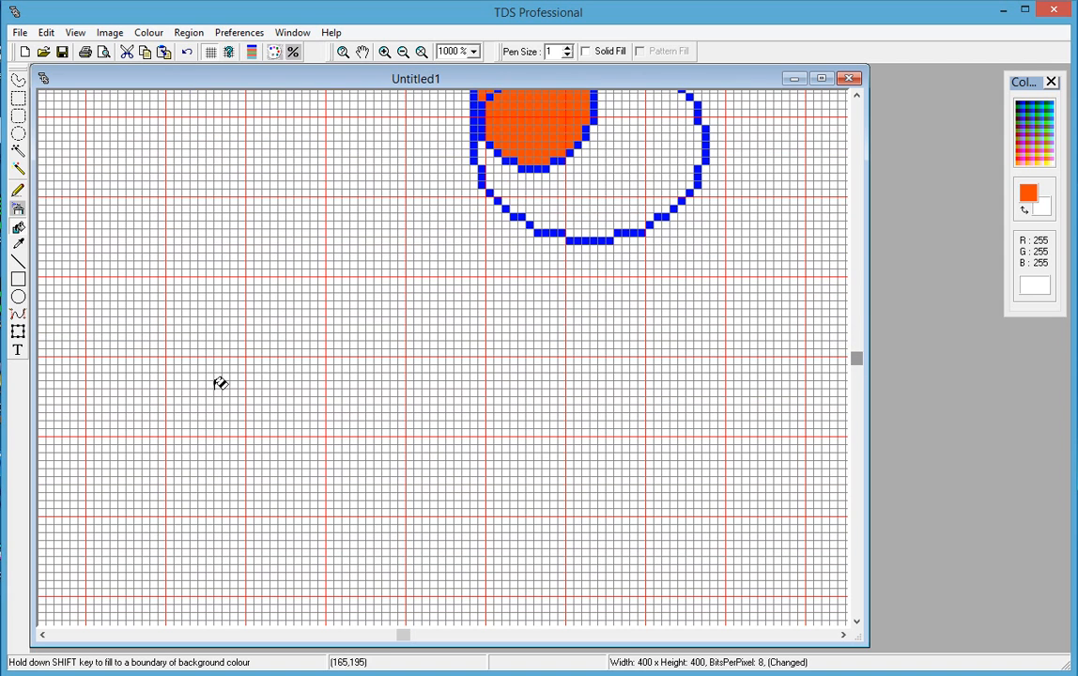
pyautogui.click(18, 317)
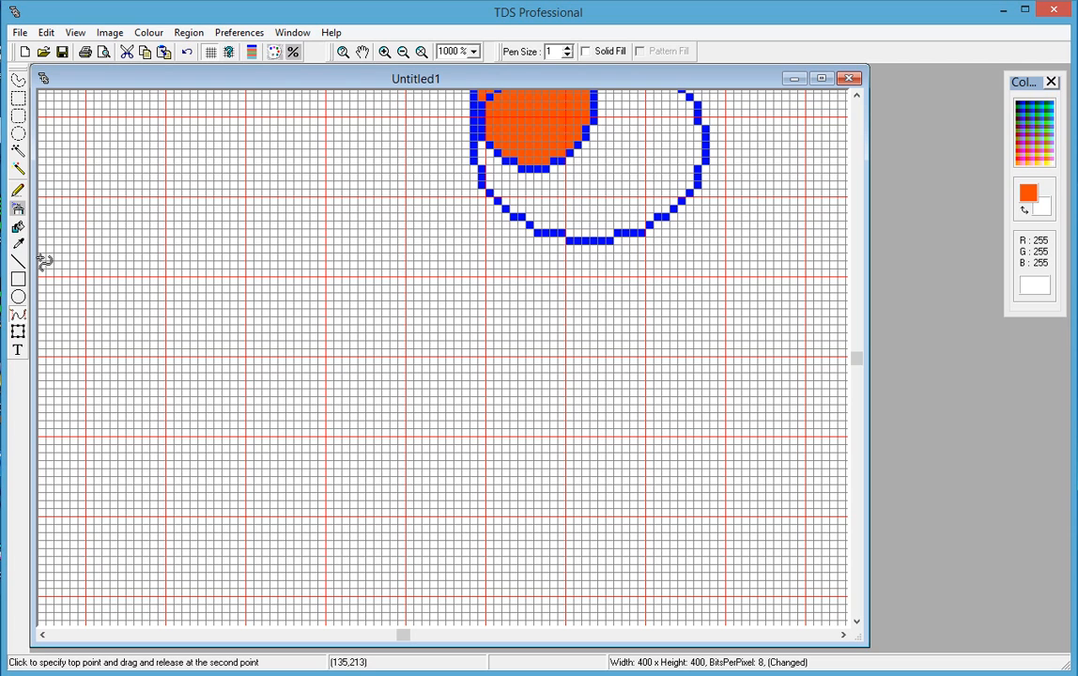
pyautogui.click(18, 190)
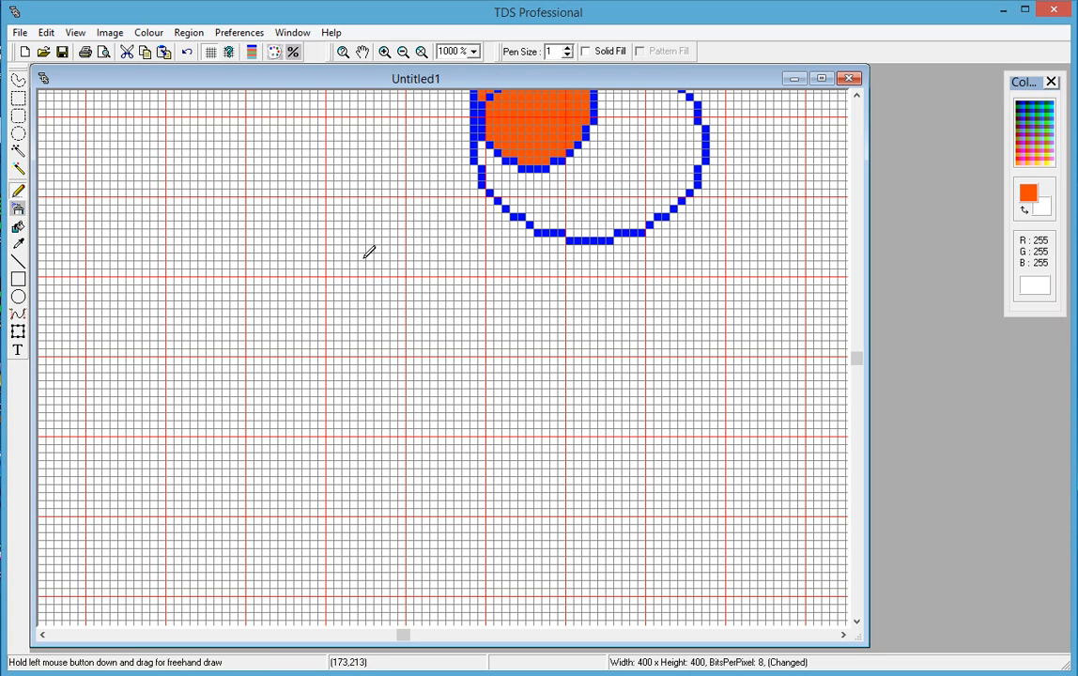
pyautogui.moveTo(226, 485)
pyautogui.mouseDown()
pyautogui.moveTo(206, 434)
pyautogui.moveTo(274, 258)
pyautogui.moveTo(289, 184)
pyautogui.mouseUp()
pyautogui.moveTo(228, 485)
pyautogui.mouseDown()
pyautogui.moveTo(302, 399)
pyautogui.moveTo(315, 274)
pyautogui.moveTo(301, 186)
pyautogui.mouseUp()
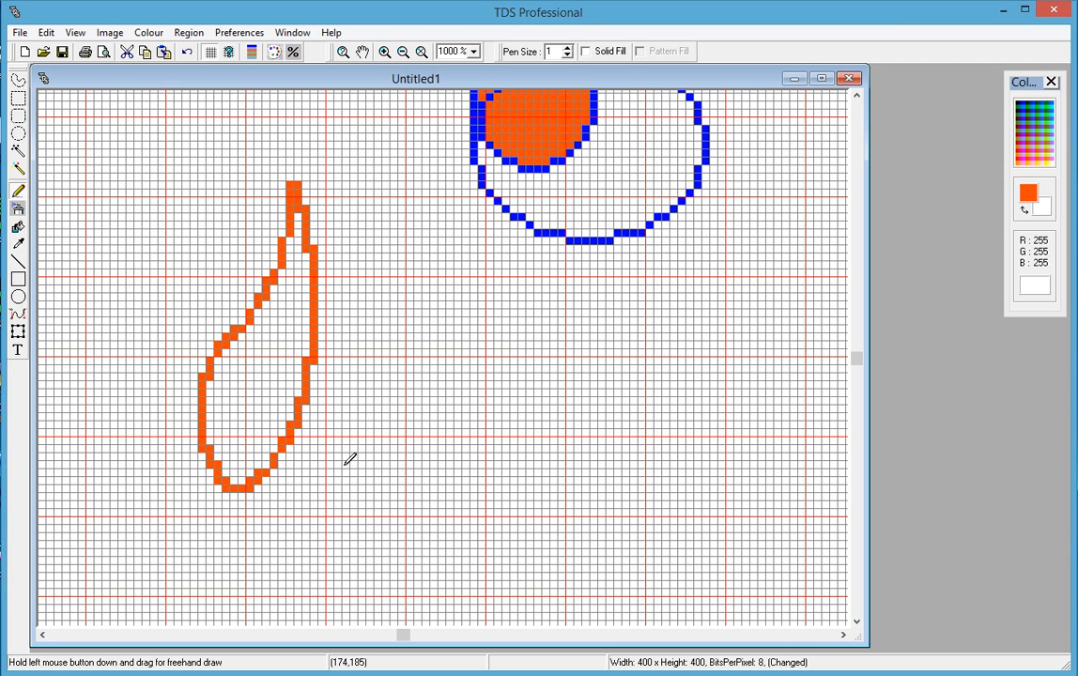
# Draw a second freehand orange petal attached to the first one's right side, and undo its last stroke
pyautogui.moveTo(322, 341); pyautogui.dragTo(441, 278)
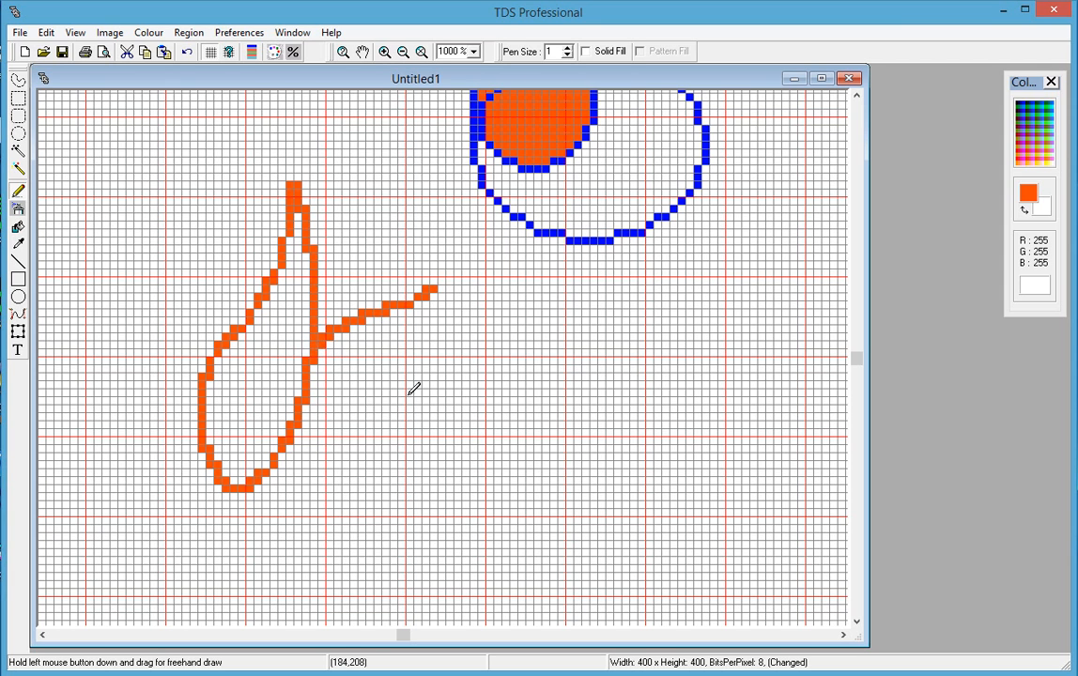
pyautogui.moveTo(266, 485)
pyautogui.mouseDown()
pyautogui.moveTo(399, 483)
pyautogui.moveTo(443, 288)
pyautogui.mouseUp()
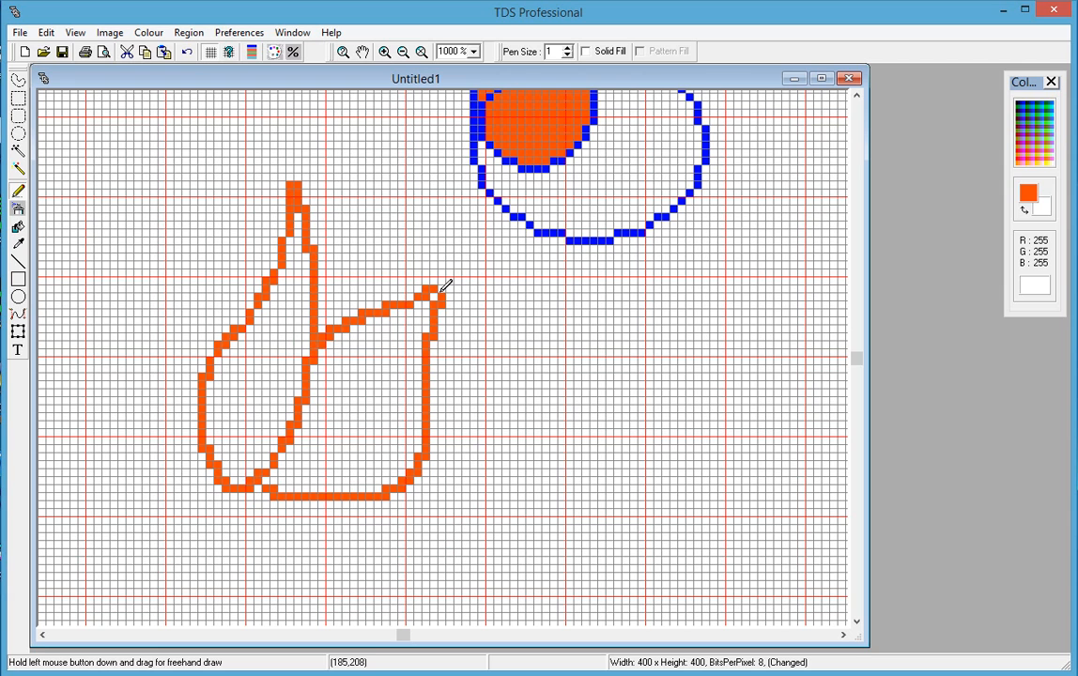
pyautogui.click(187, 52)
# Sample white from the background and erase the leftover orange stroke beside the petal with it
pyautogui.moveTo(855, 365); pyautogui.dragTo(856, 373)
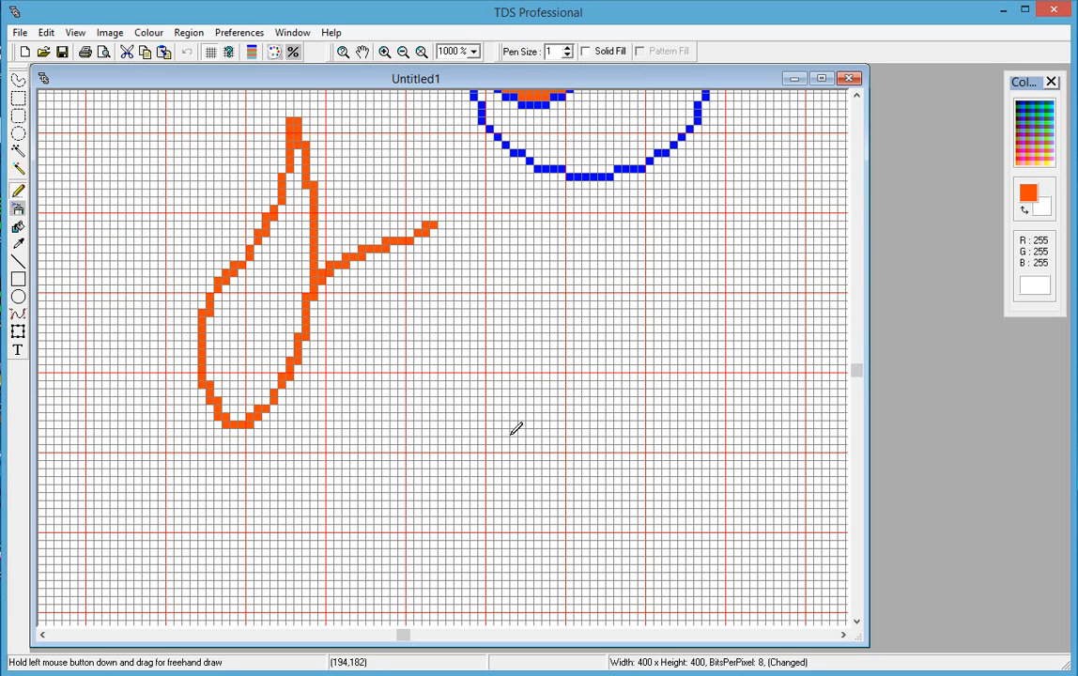
pyautogui.rightClick(433, 405)
pyautogui.moveTo(438, 232)
pyautogui.mouseDown()
pyautogui.moveTo(433, 224)
pyautogui.moveTo(362, 251)
pyautogui.mouseUp()
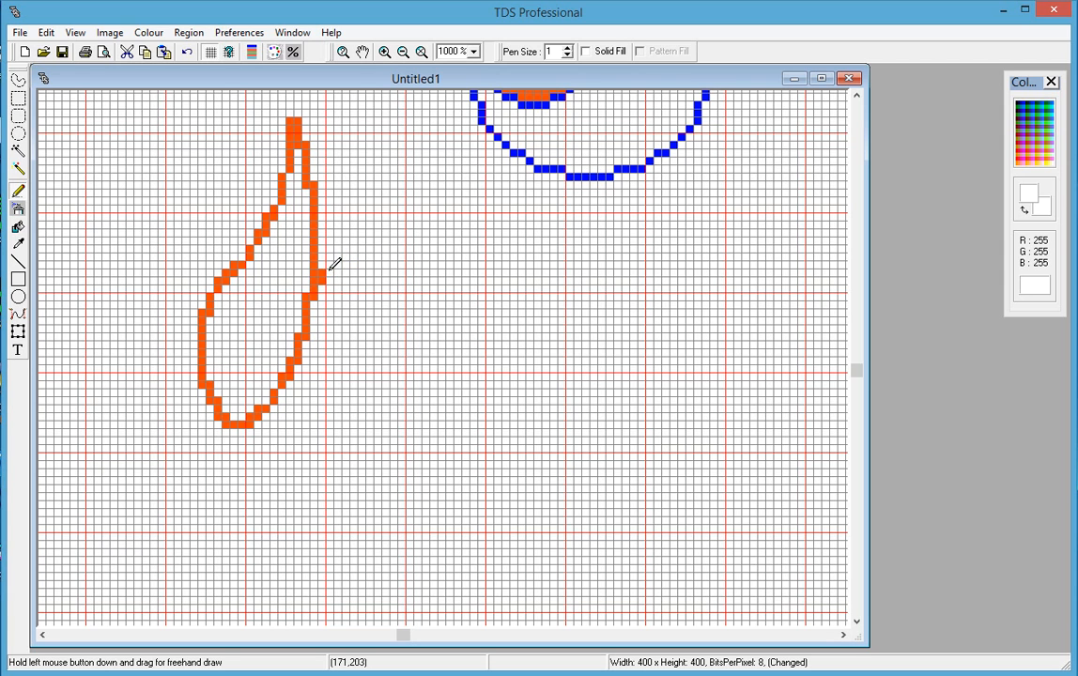
# Try to draw a white Bezier curve below the large ellipse, moving its start point up-left and repositioning both control handles
pyautogui.click(18, 314)
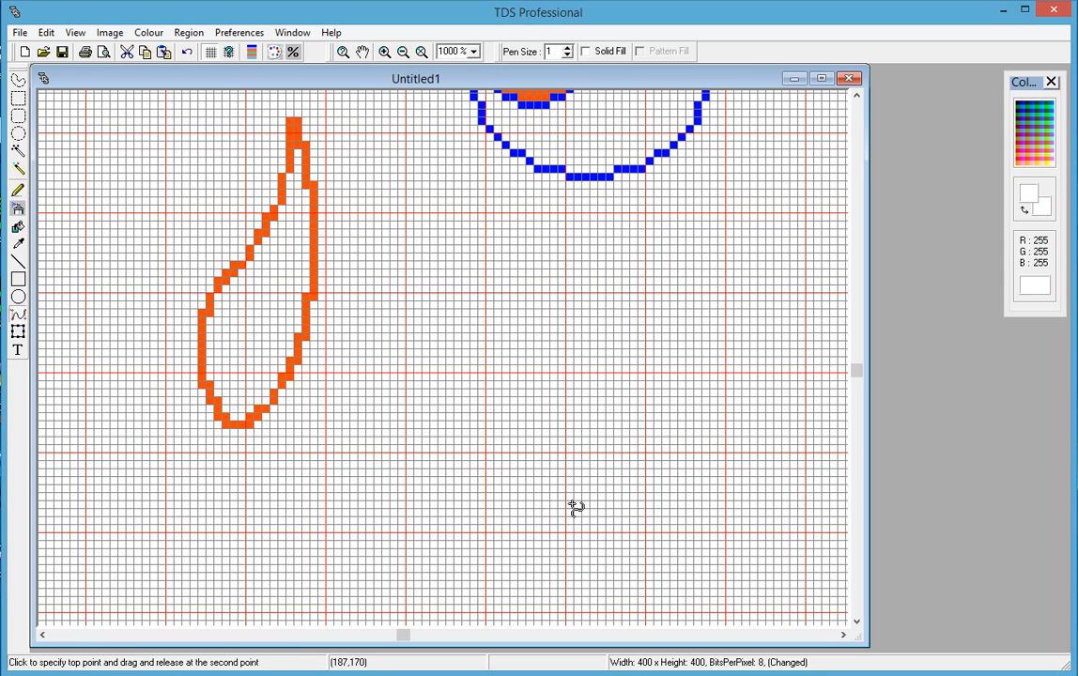
pyautogui.click(841, 636)
pyautogui.click(842, 636)
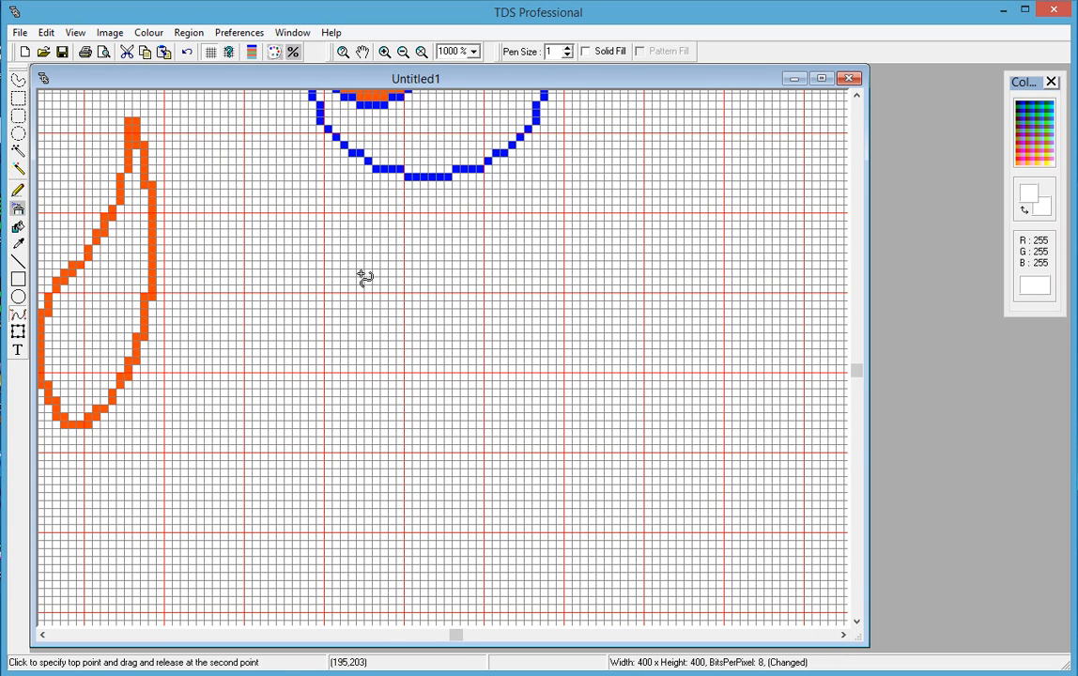
pyautogui.moveTo(343, 240); pyautogui.dragTo(504, 448)
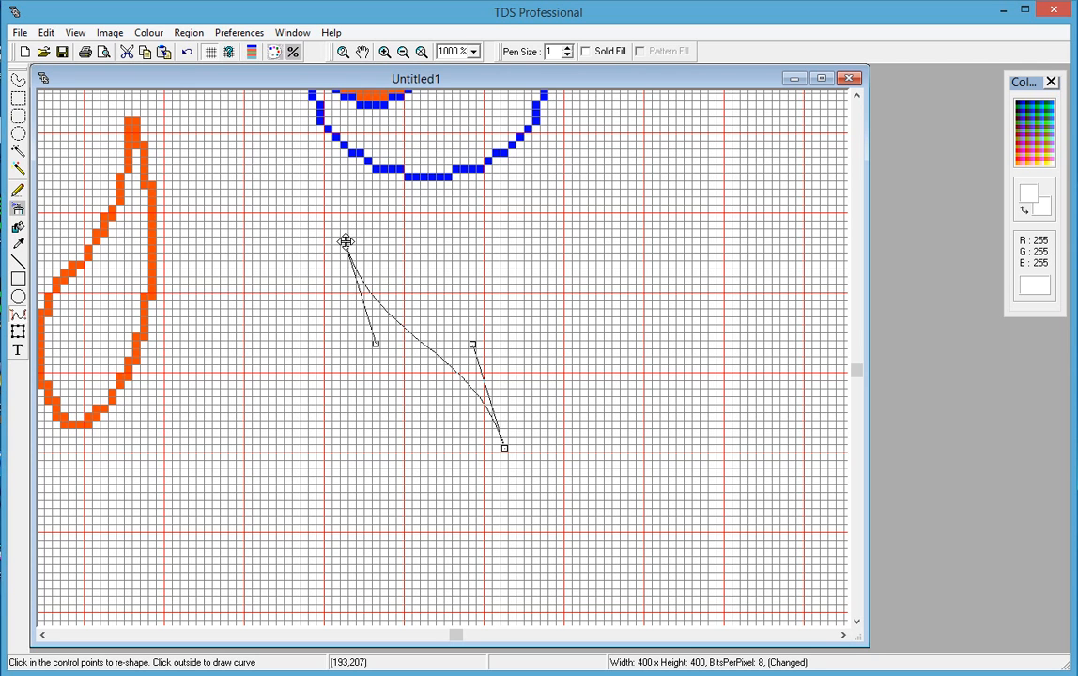
pyautogui.moveTo(346, 243); pyautogui.dragTo(266, 209)
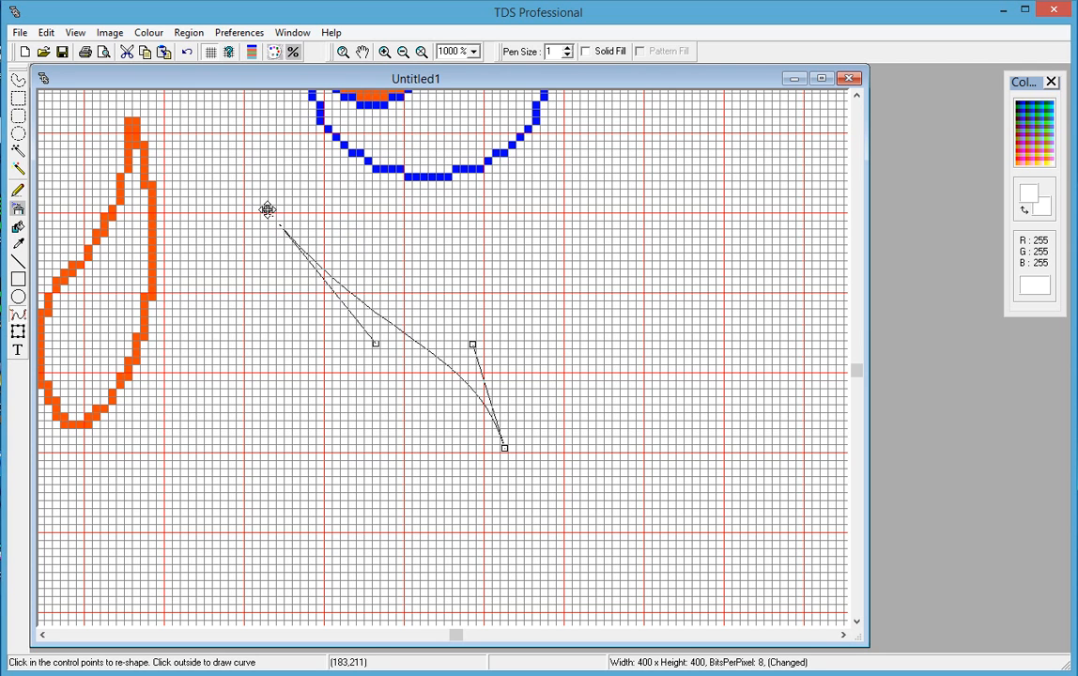
pyautogui.moveTo(376, 344); pyautogui.dragTo(287, 392)
pyautogui.moveTo(267, 210); pyautogui.dragTo(247, 177)
pyautogui.moveTo(472, 345); pyautogui.dragTo(473, 247)
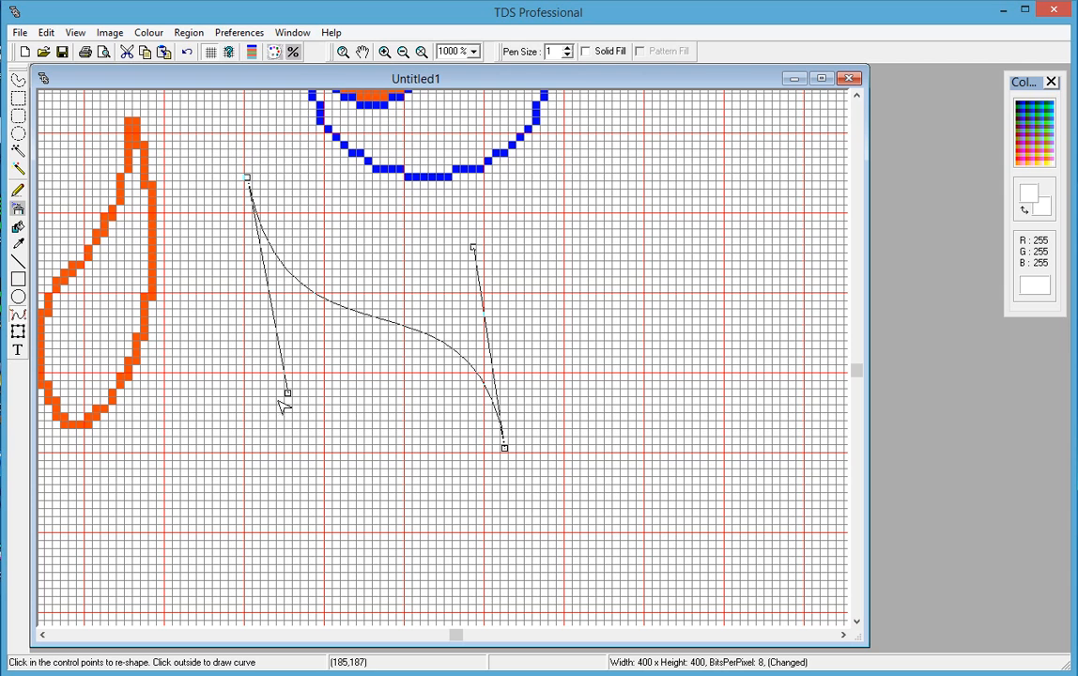
pyautogui.moveTo(288, 394); pyautogui.dragTo(264, 435)
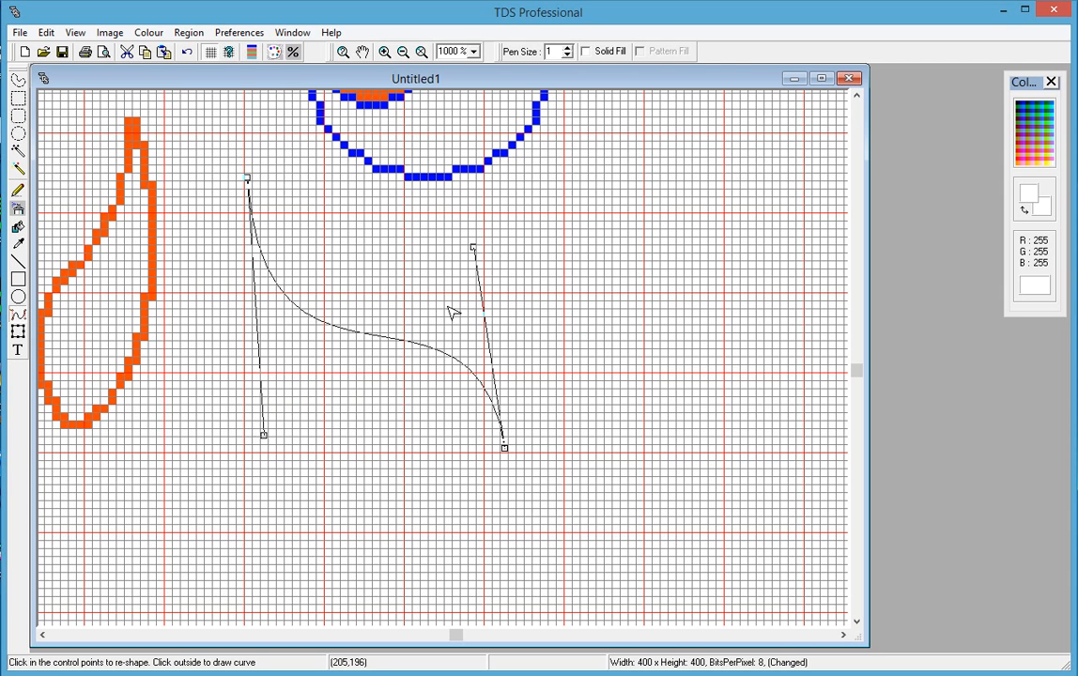
pyautogui.moveTo(473, 247); pyautogui.dragTo(423, 303)
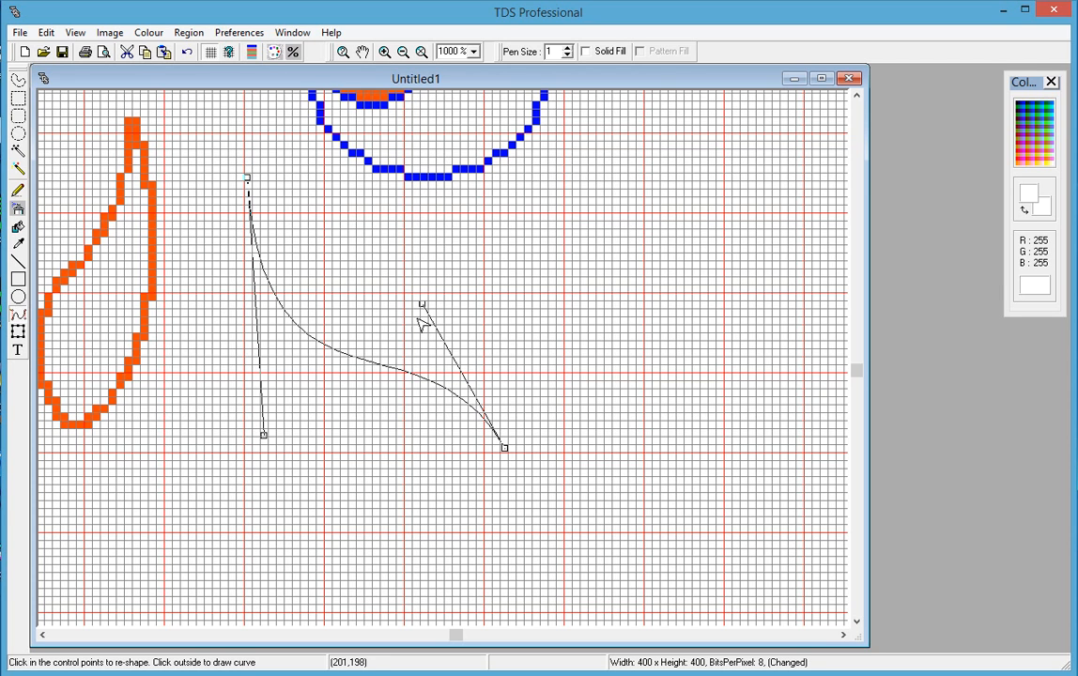
pyautogui.click(358, 297)
# Draw a descending Bezier curve below the large ellipse in orange sampled from the petal, with its second control handle pulled up and right
pyautogui.click(18, 243)
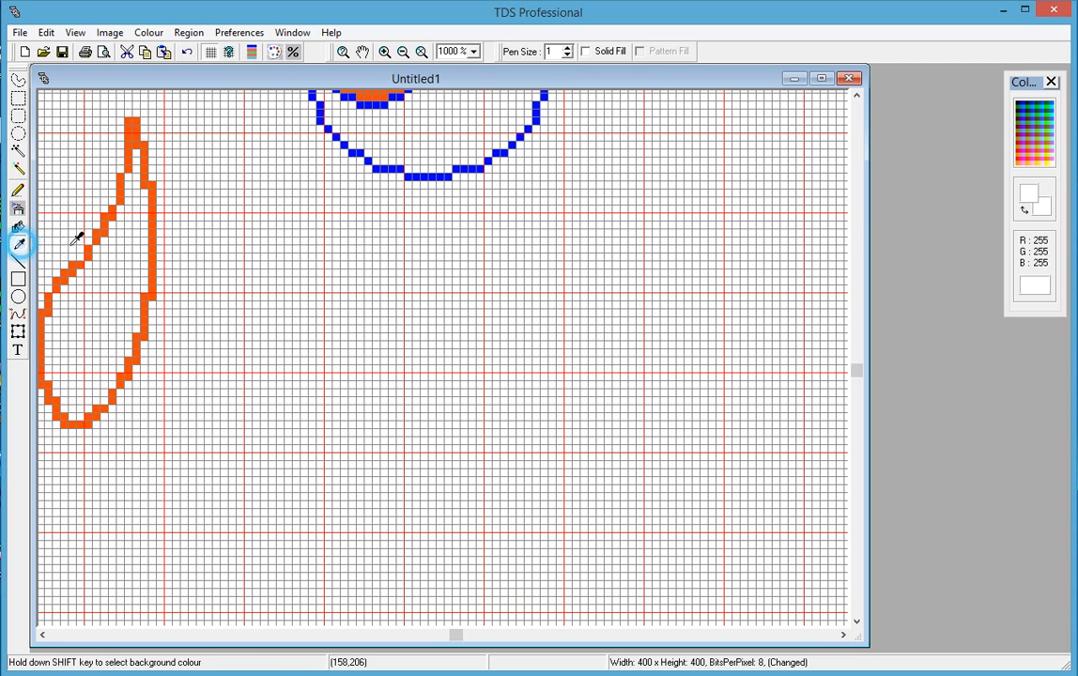
pyautogui.click(105, 228)
pyautogui.click(107, 228)
pyautogui.click(18, 317)
pyautogui.moveTo(271, 228); pyautogui.dragTo(550, 518)
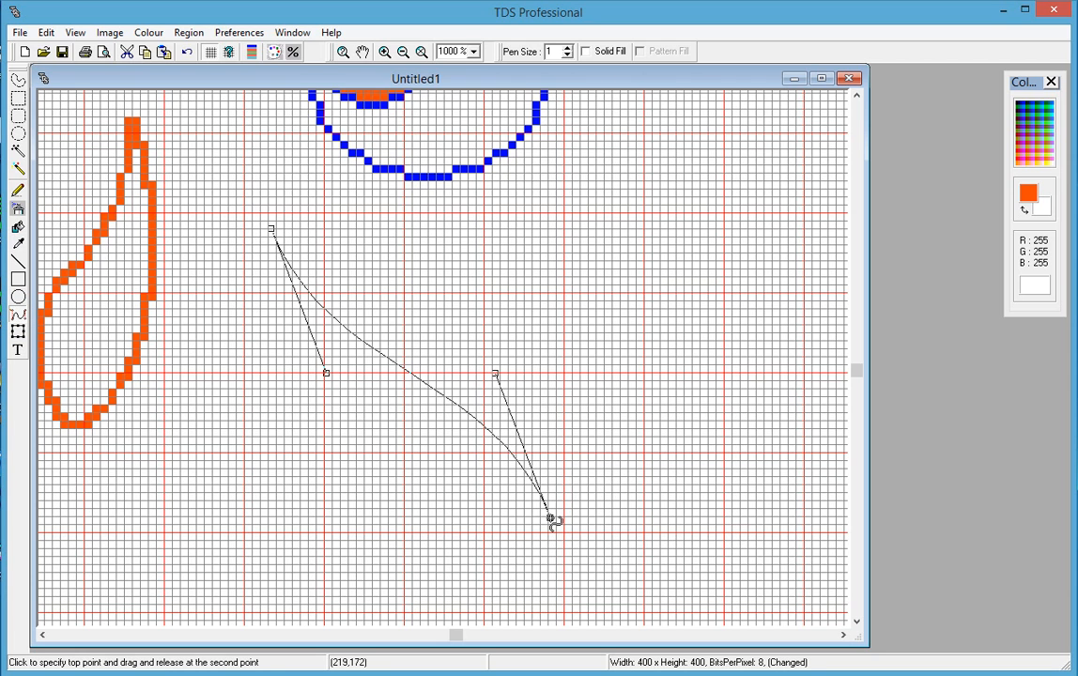
pyautogui.moveTo(495, 374); pyautogui.dragTo(549, 298)
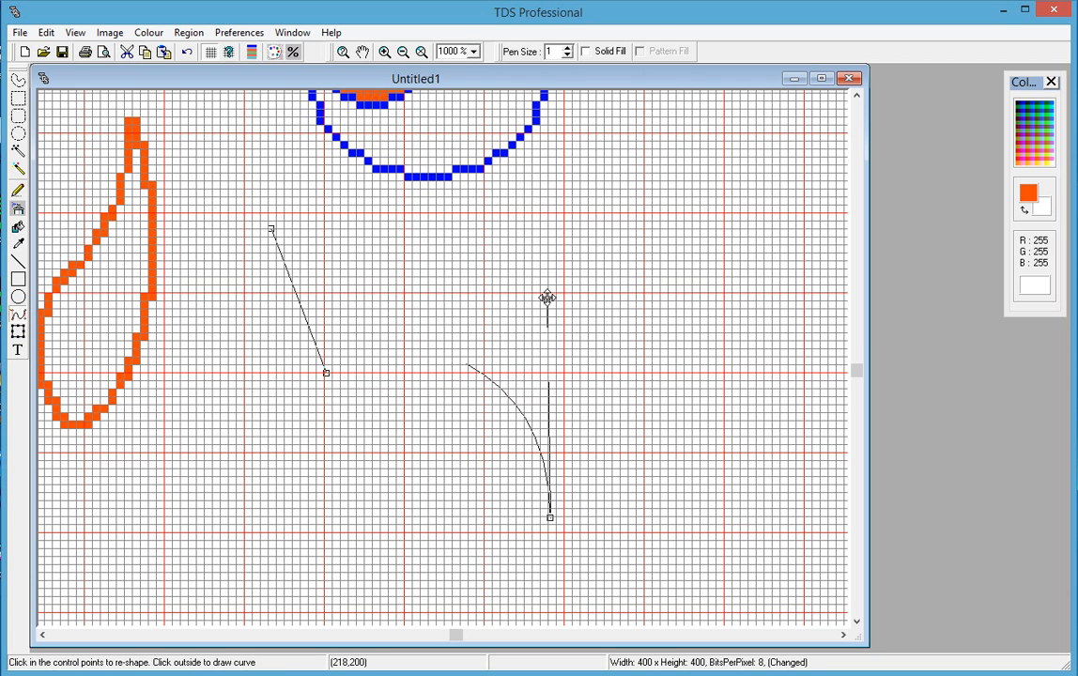
pyautogui.click(492, 276)
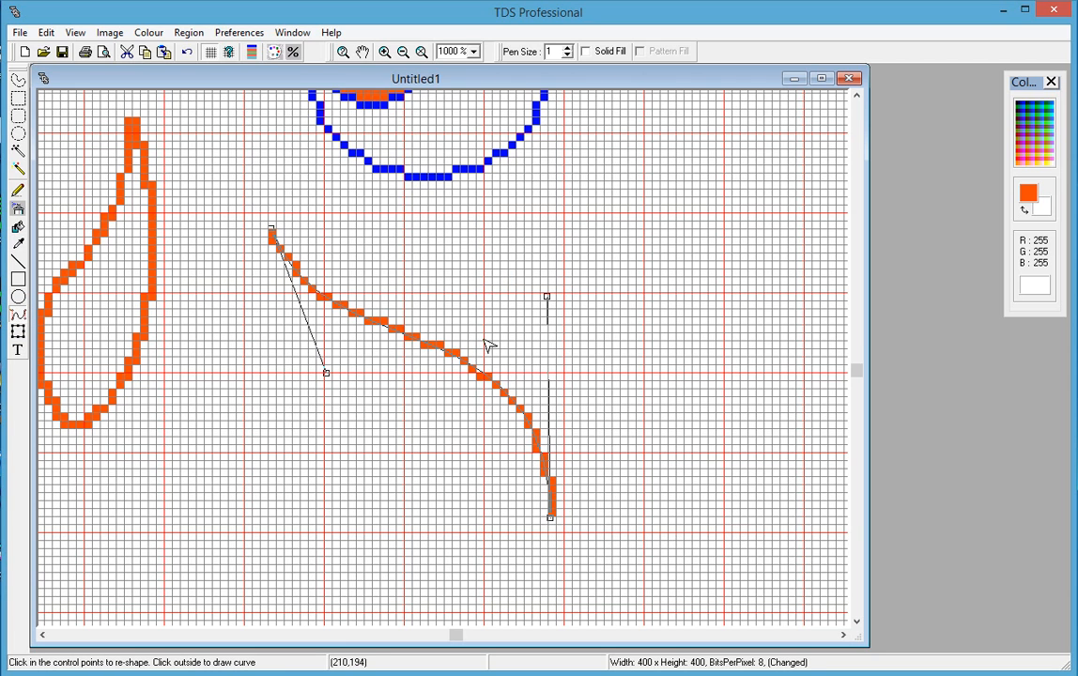
# Reshape the Bezier curve into a lower curve between the same endpoints, and draw another crossing it with start point and first handle moved right
pyautogui.moveTo(548, 297); pyautogui.dragTo(218, 441)
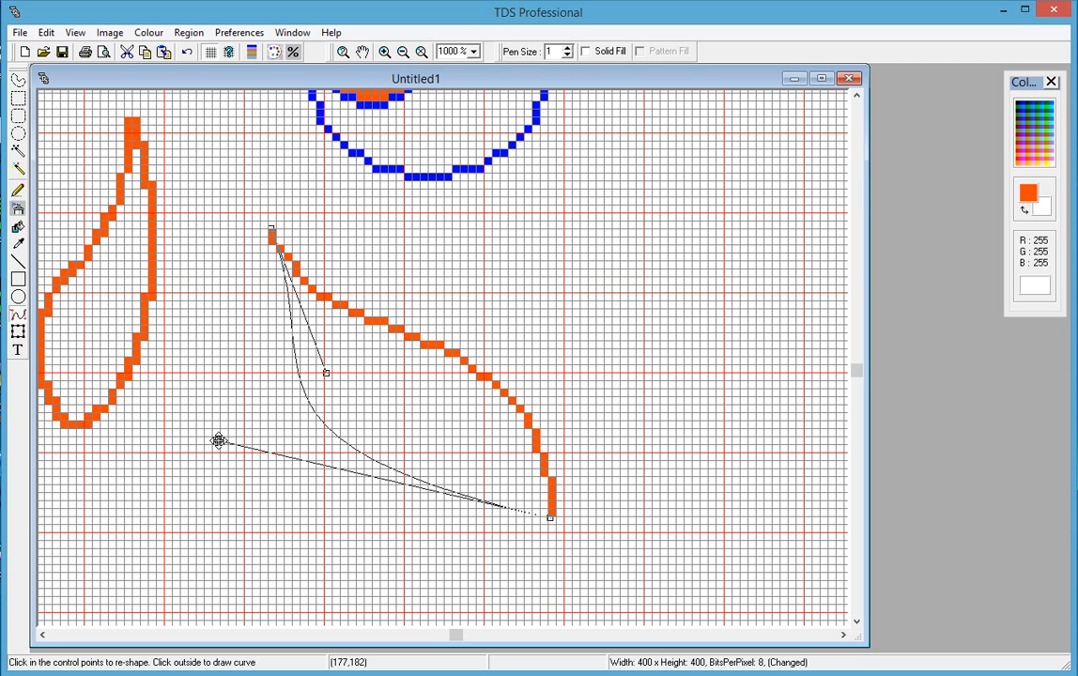
pyautogui.click(240, 377)
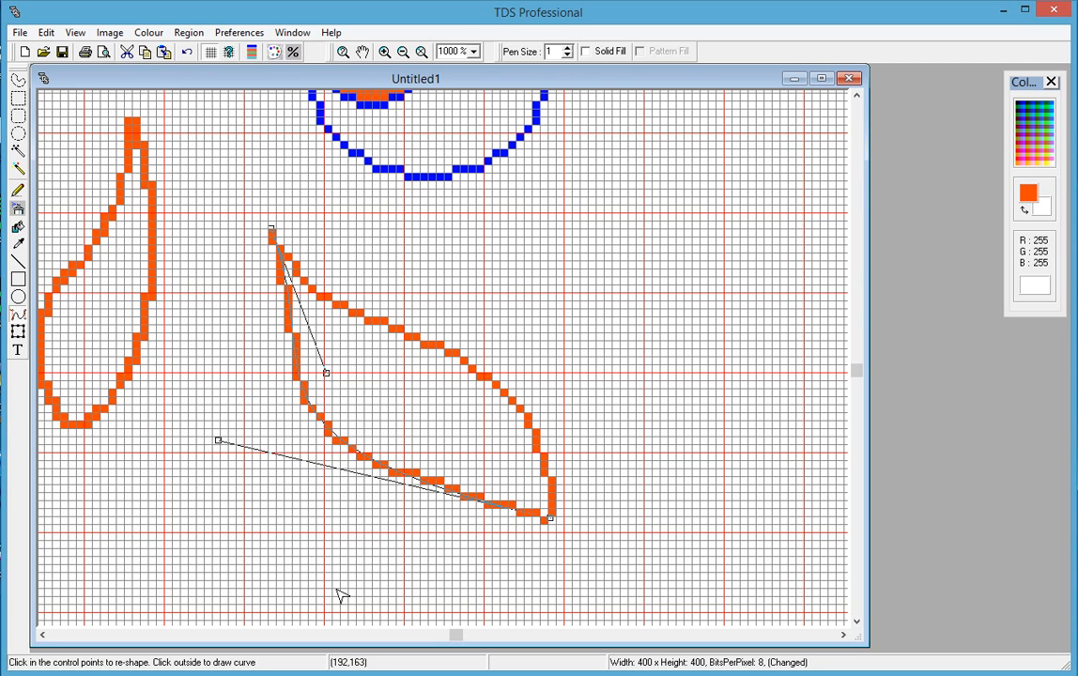
pyautogui.moveTo(270, 228); pyautogui.dragTo(618, 190)
pyautogui.moveTo(325, 375); pyautogui.dragTo(647, 377)
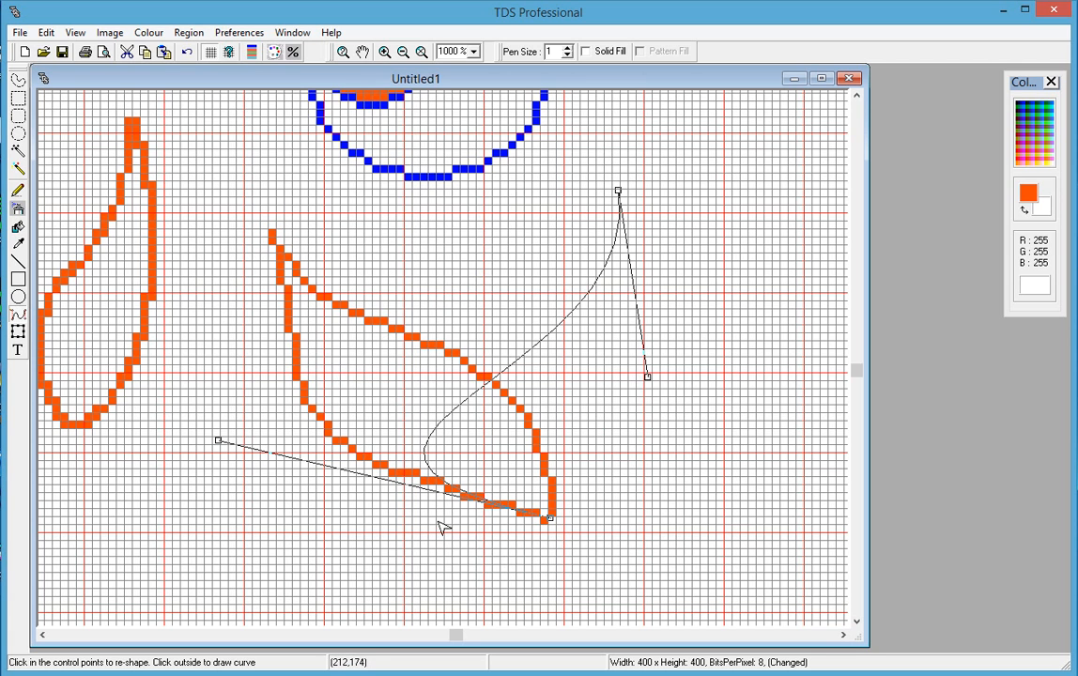
pyautogui.click(217, 442)
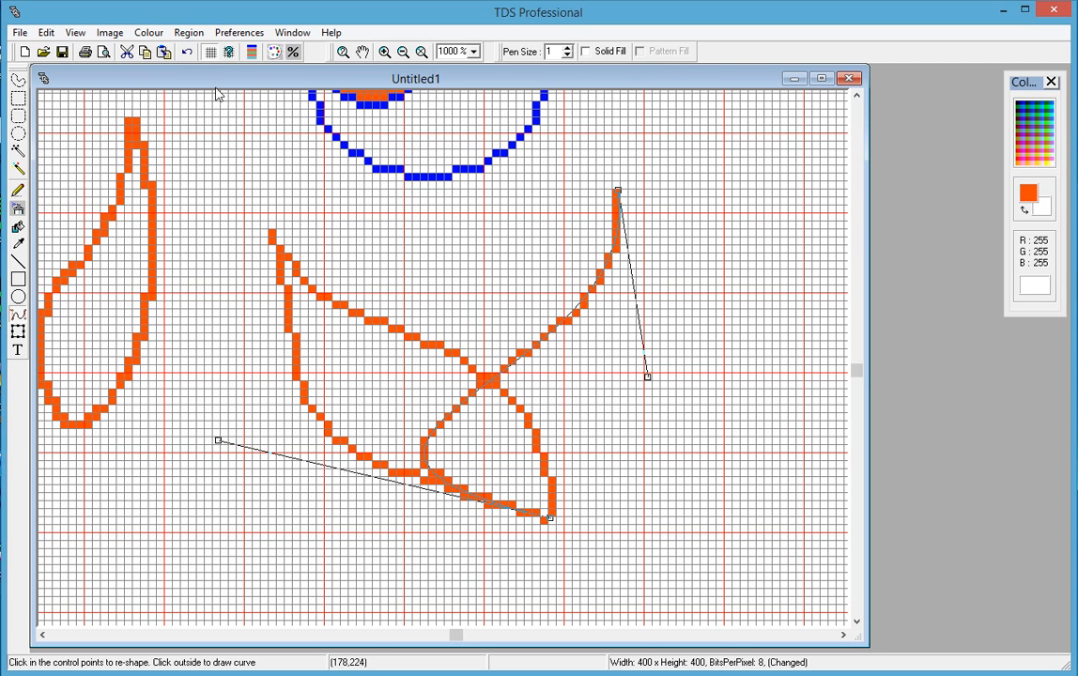
pyautogui.click(187, 51)
# Draw four more orange curves to the right from the same end point, repositioning the start point and control handles between them
pyautogui.moveTo(217, 440); pyautogui.dragTo(626, 404)
pyautogui.click(647, 457)
pyautogui.moveTo(616, 189); pyautogui.dragTo(785, 322)
pyautogui.moveTo(625, 404); pyautogui.dragTo(667, 582)
pyautogui.moveTo(648, 376); pyautogui.dragTo(766, 527)
pyautogui.click(700, 359)
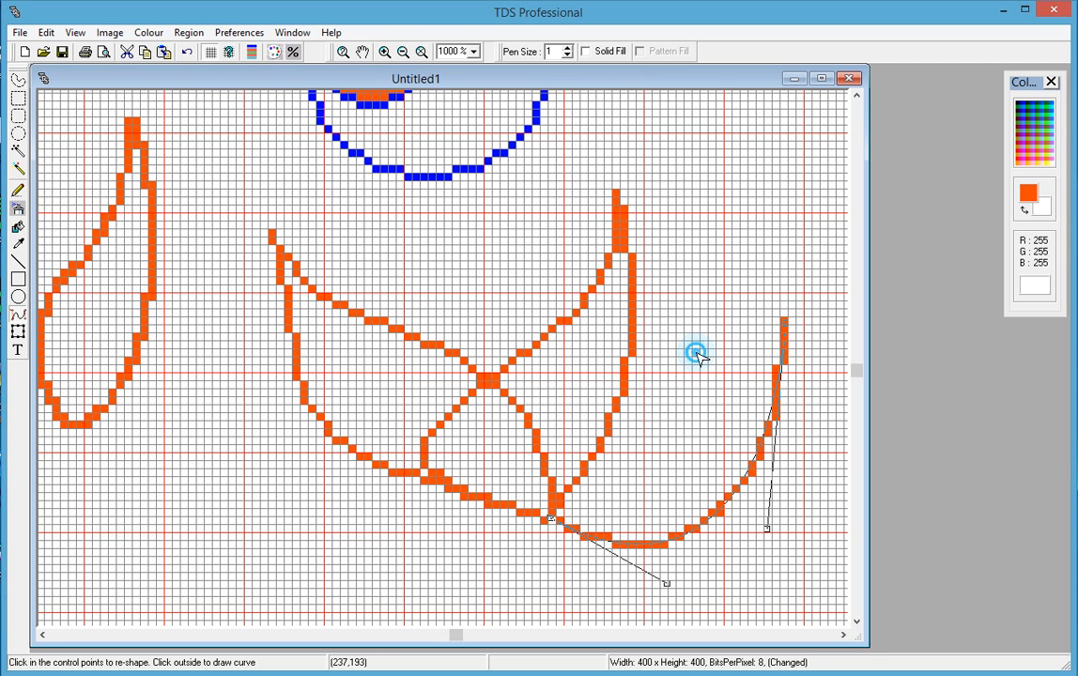
pyautogui.moveTo(787, 322); pyautogui.dragTo(646, 208)
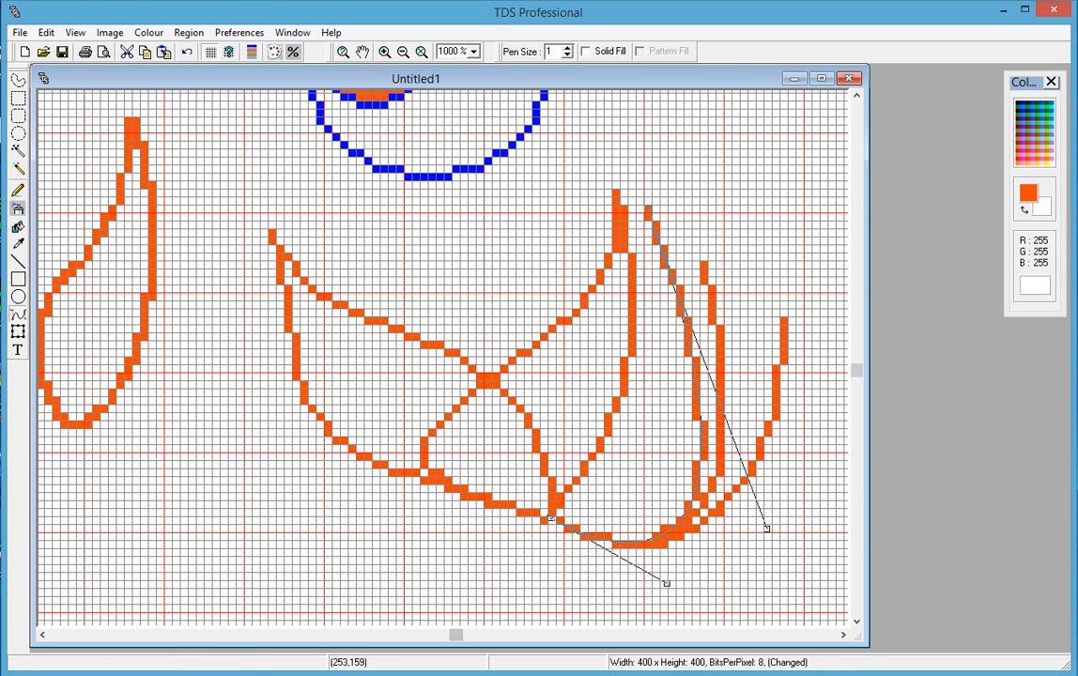
# Join the upper ends of the right-hand Bezier curves with a freehand orange pencil line
pyautogui.moveTo(857, 370)
pyautogui.mouseDown()
pyautogui.moveTo(859, 404)
pyautogui.moveTo(858, 390)
pyautogui.mouseUp()
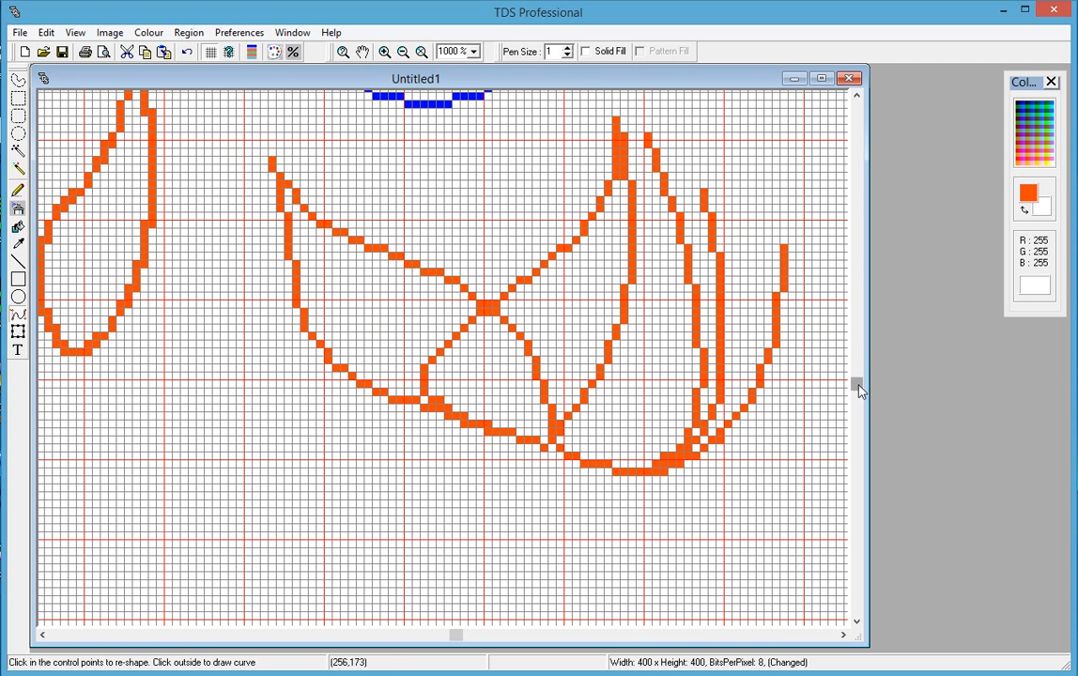
pyautogui.moveTo(860, 390); pyautogui.dragTo(861, 391)
pyautogui.moveTo(859, 384); pyautogui.dragTo(859, 386)
pyautogui.click(18, 190)
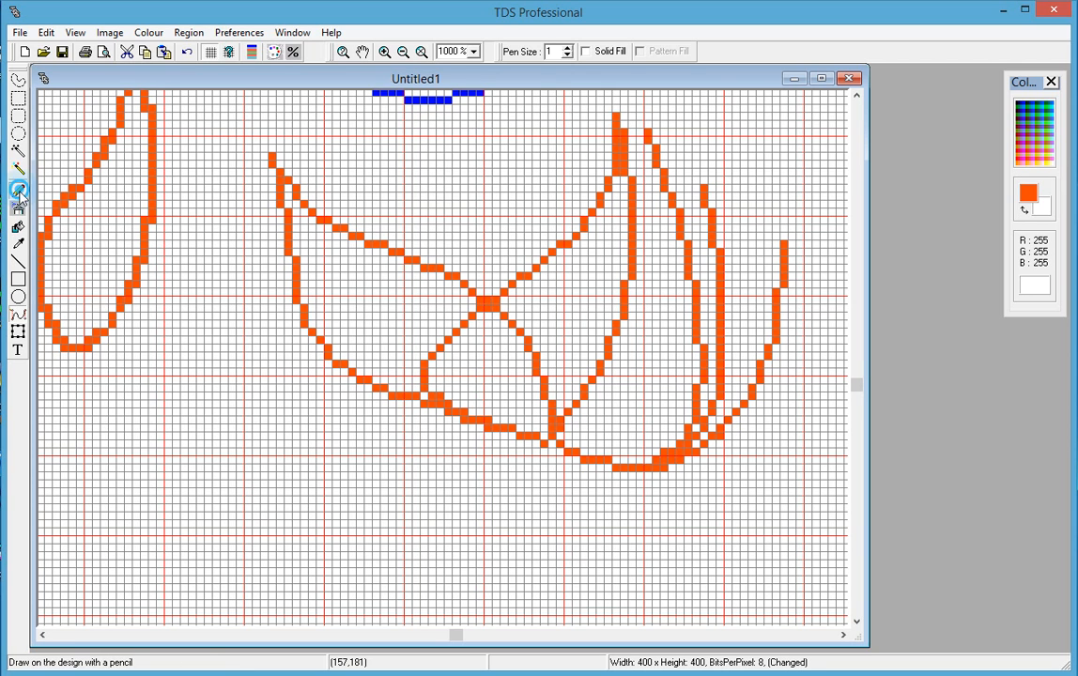
pyautogui.moveTo(630, 113)
pyautogui.mouseDown()
pyautogui.moveTo(700, 150)
pyautogui.moveTo(787, 230)
pyautogui.mouseUp()
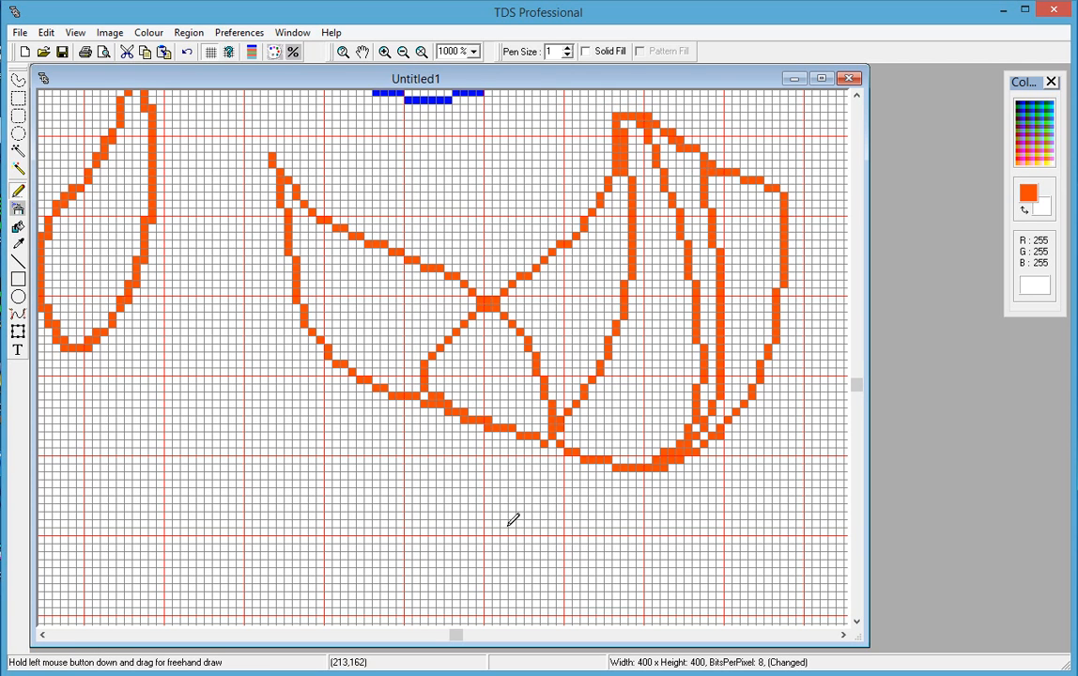
# Draw an orange rectangle with the shape tool below the Bezier curves, adjusting its frame to 39 x 38 pixels
pyautogui.moveTo(855, 385); pyautogui.dragTo(854, 446)
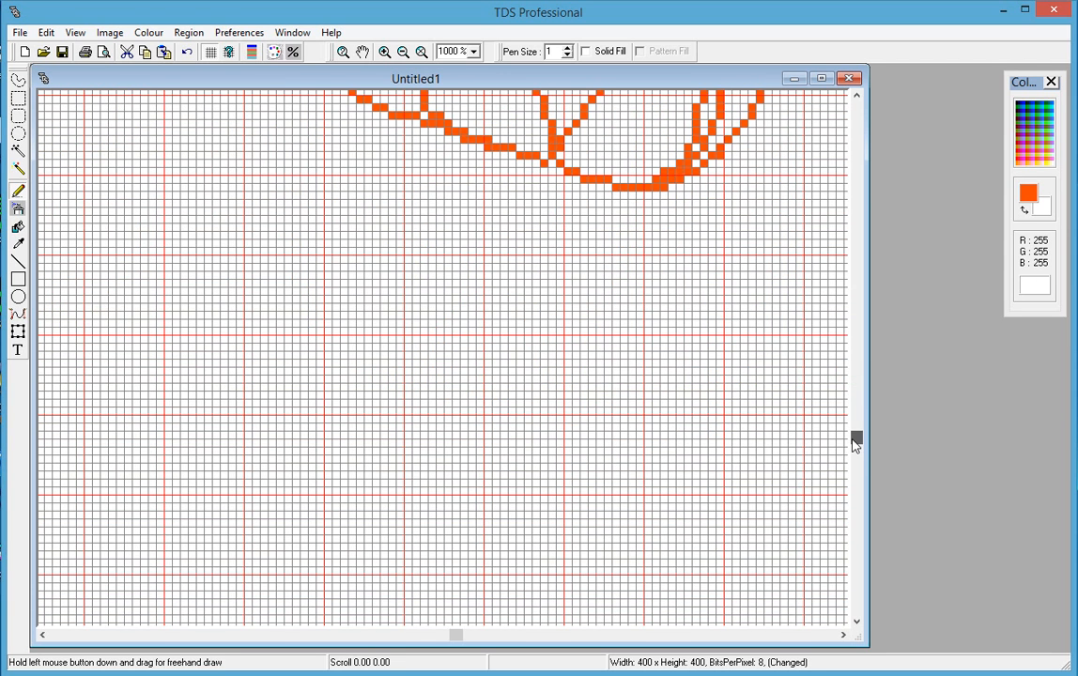
pyautogui.click(18, 332)
pyautogui.moveTo(136, 222); pyautogui.dragTo(484, 547)
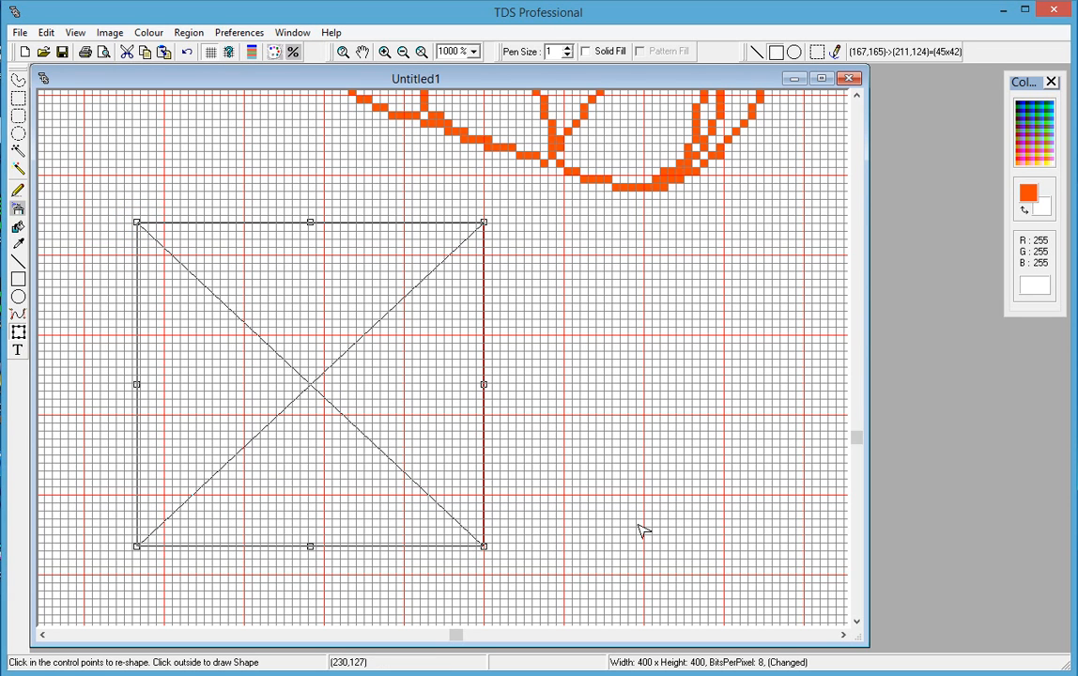
pyautogui.moveTo(311, 221); pyautogui.dragTo(311, 179)
pyautogui.moveTo(134, 179); pyautogui.dragTo(180, 179)
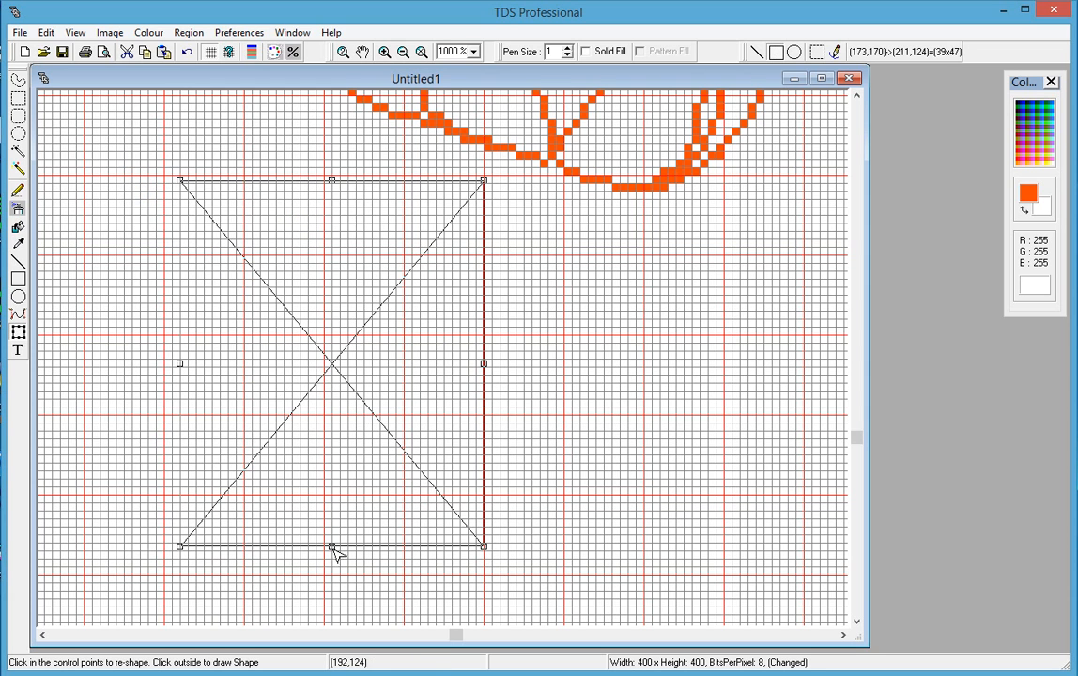
pyautogui.moveTo(331, 547); pyautogui.dragTo(333, 476)
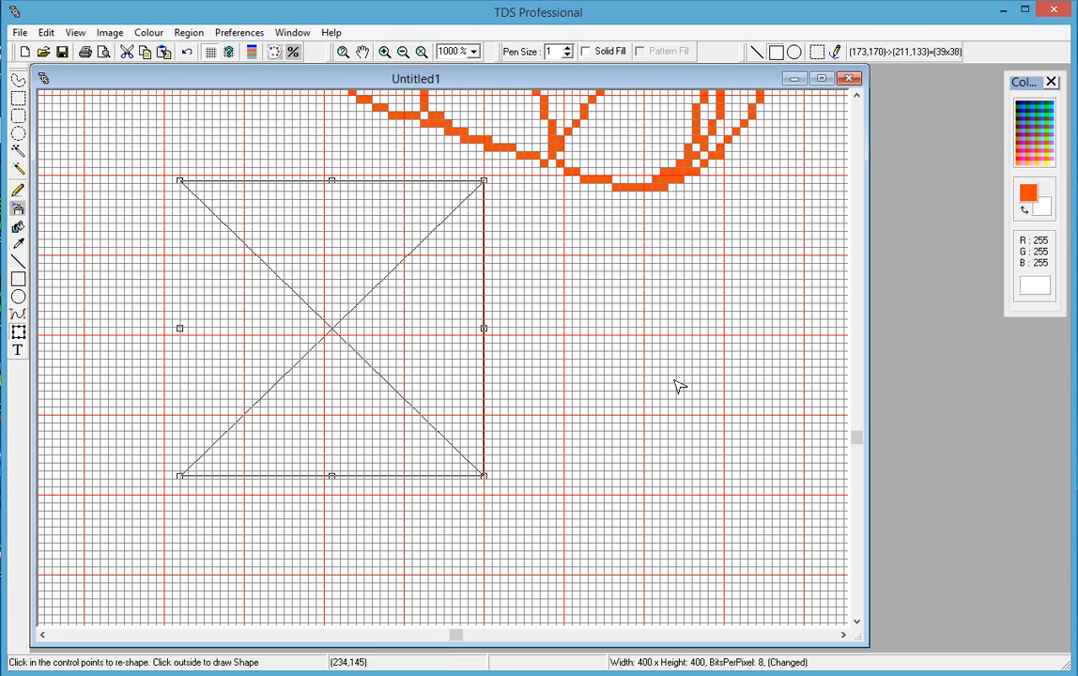
pyautogui.click(555, 336)
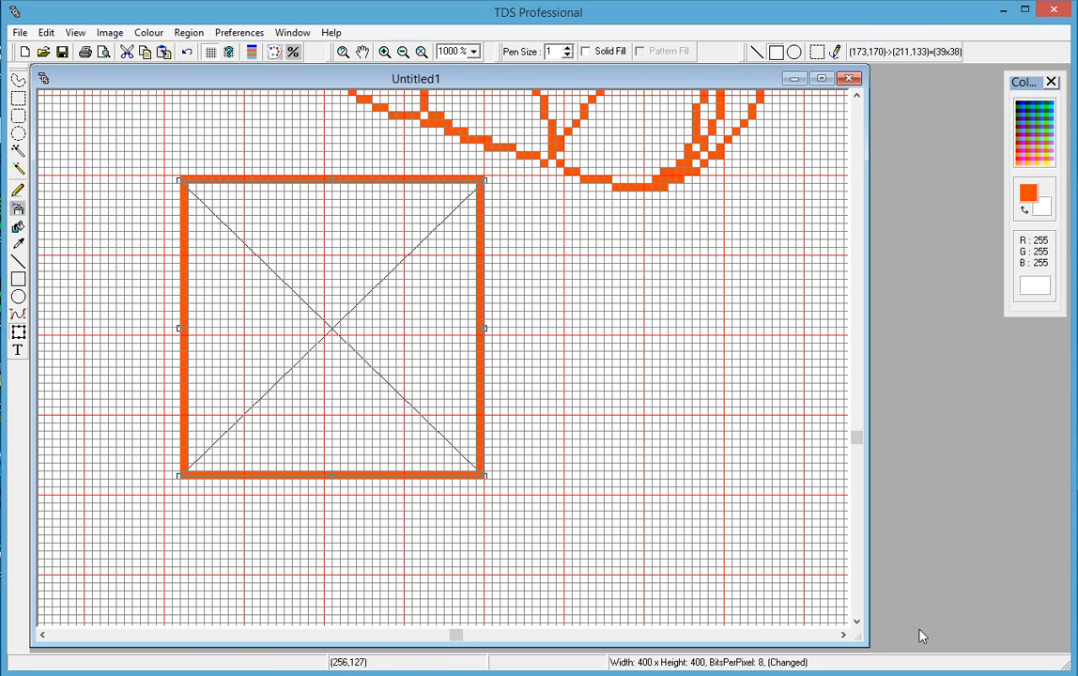
# Draw three progressively smaller rectangles inside the first one, all sharing its lower-left corner, and stretch the remaining frame below them
pyautogui.moveTo(484, 180); pyautogui.dragTo(239, 589)
pyautogui.click(575, 291)
pyautogui.click(577, 356)
pyautogui.click(495, 412)
pyautogui.click(297, 533)
pyautogui.moveTo(298, 532); pyautogui.dragTo(406, 533)
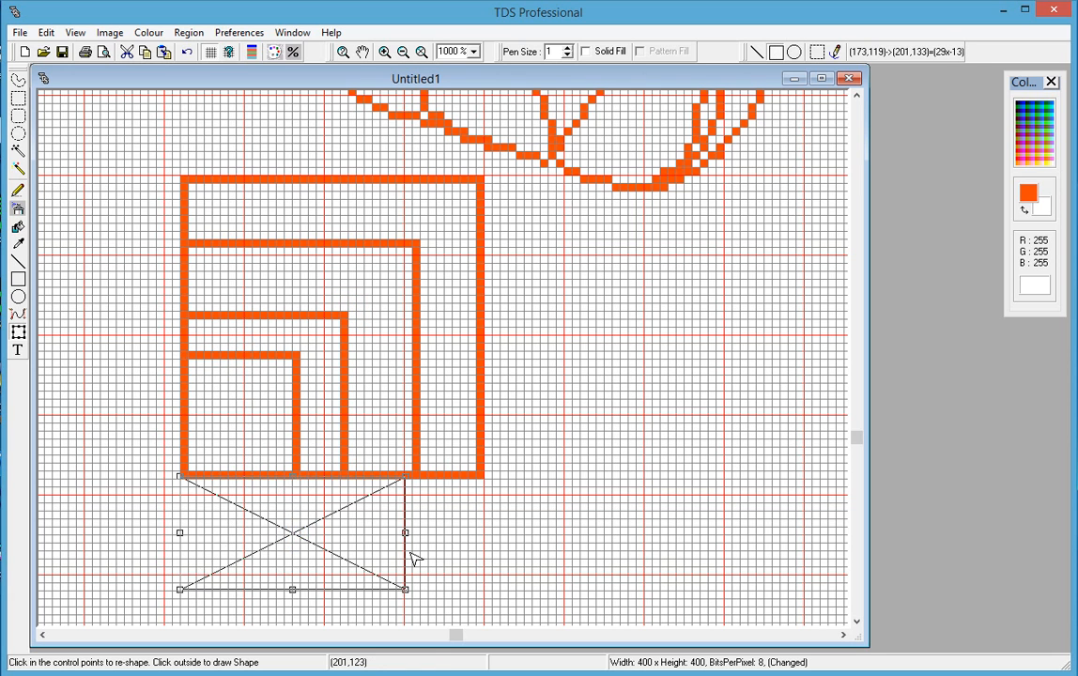
# Float the shape options and draw an orange ellipse below the nested rectangles, narrowing its frame to 25 x 30 pixels
pyautogui.moveTo(856, 436); pyautogui.dragTo(857, 470)
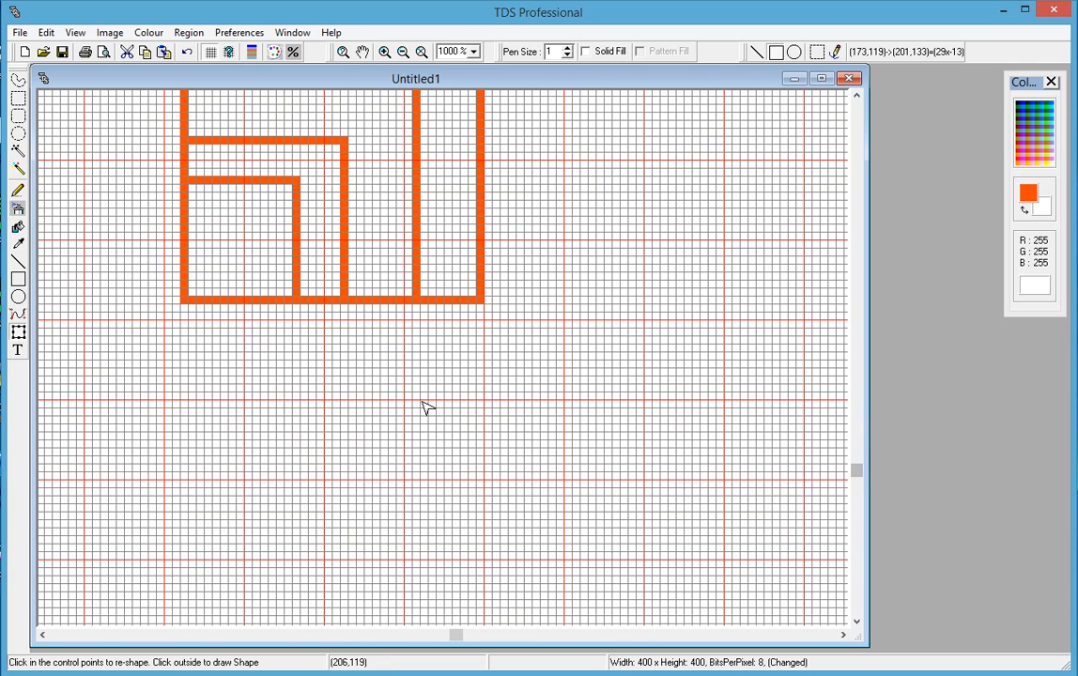
pyautogui.moveTo(311, 330); pyautogui.dragTo(594, 566)
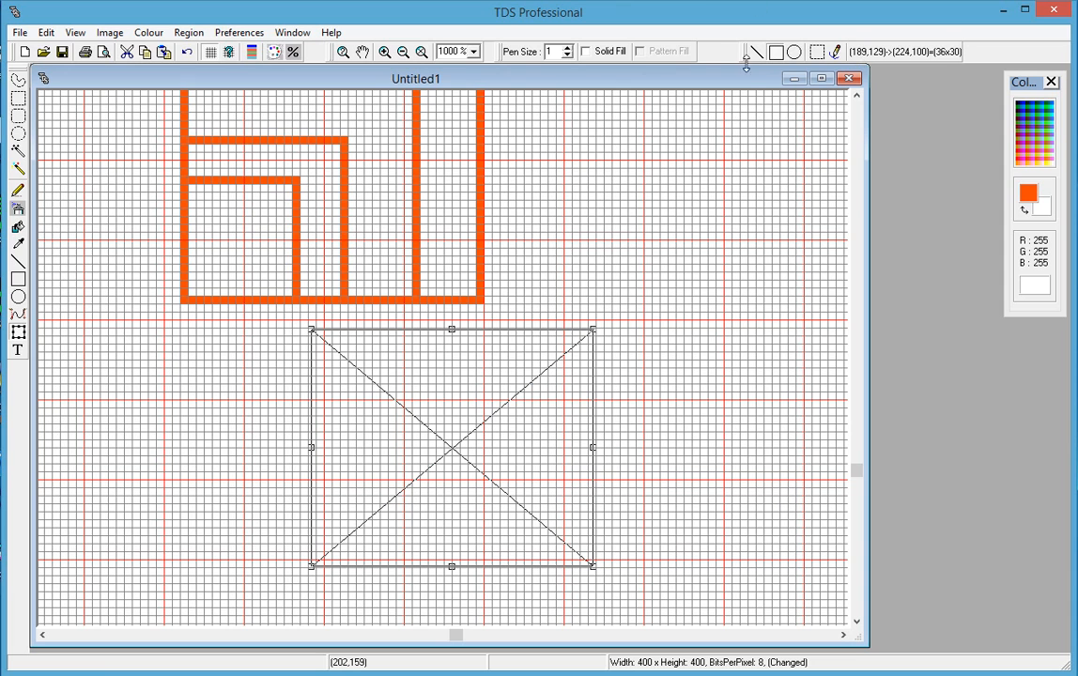
pyautogui.moveTo(747, 51); pyautogui.dragTo(742, 287)
pyautogui.click(739, 307)
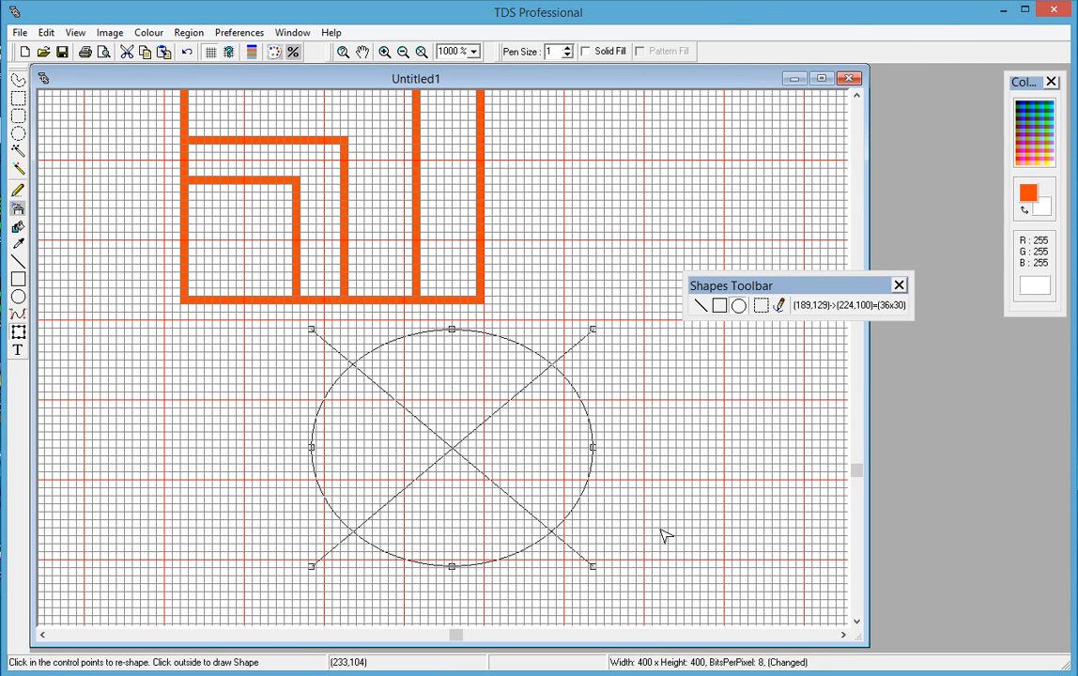
pyautogui.moveTo(593, 330); pyautogui.dragTo(503, 346)
pyautogui.click(553, 415)
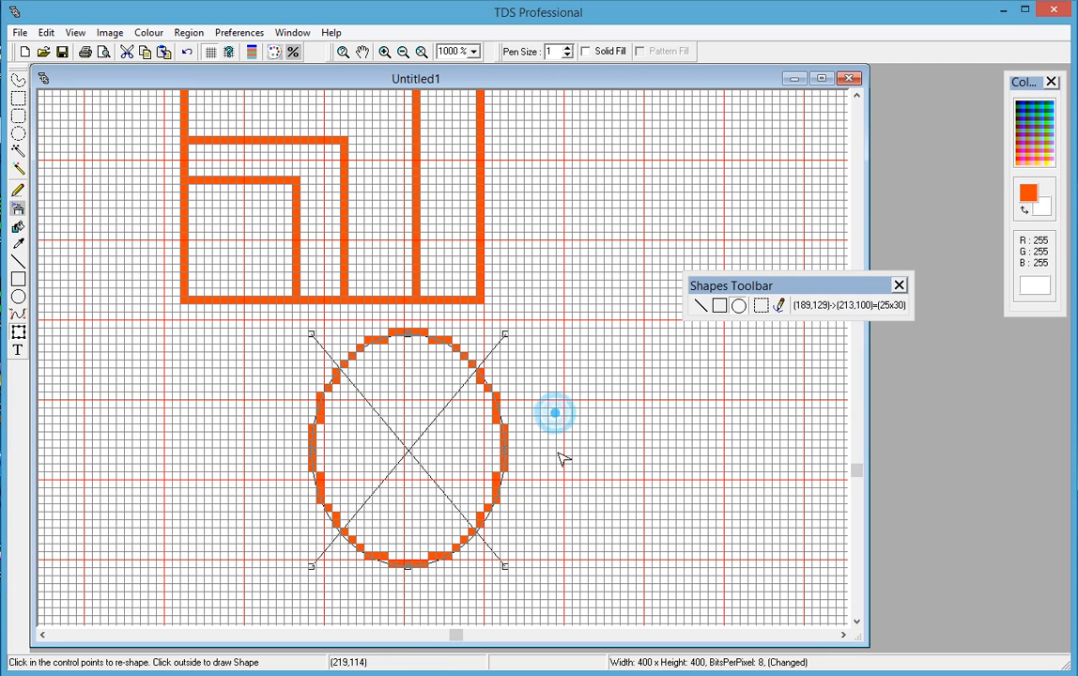
# Switch the shape to a line and draw two diagonals from the frame's upper-left corner, one outward left and one across the ellipse
pyautogui.click(701, 305)
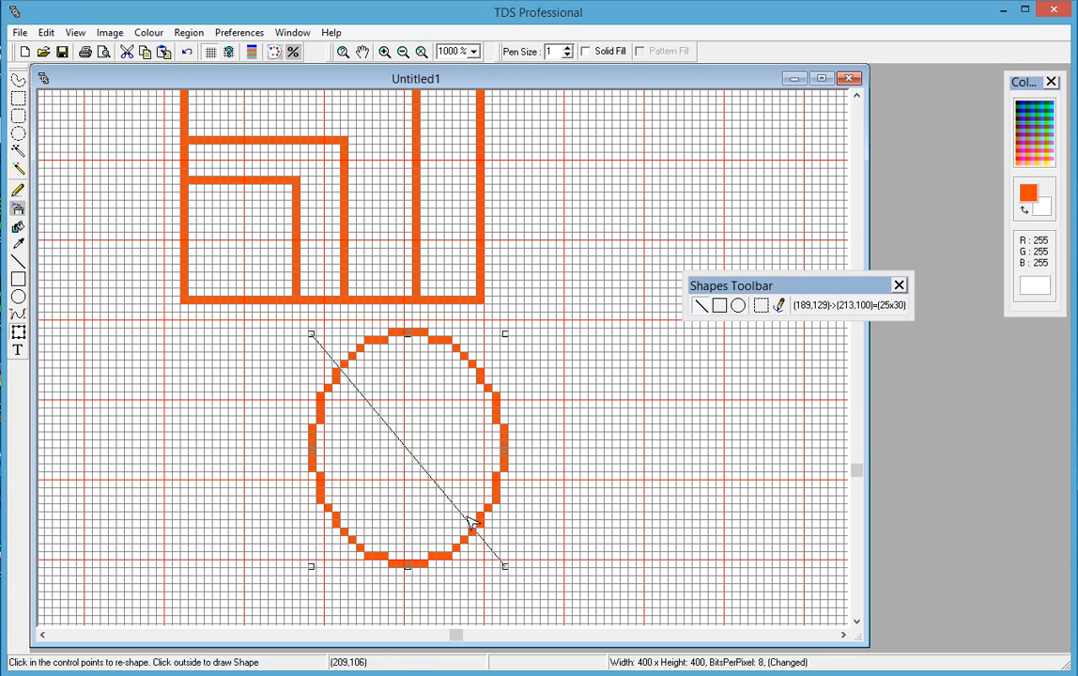
pyautogui.moveTo(505, 568)
pyautogui.mouseDown()
pyautogui.moveTo(121, 578)
pyautogui.moveTo(113, 530)
pyautogui.mouseUp()
pyautogui.click(245, 572)
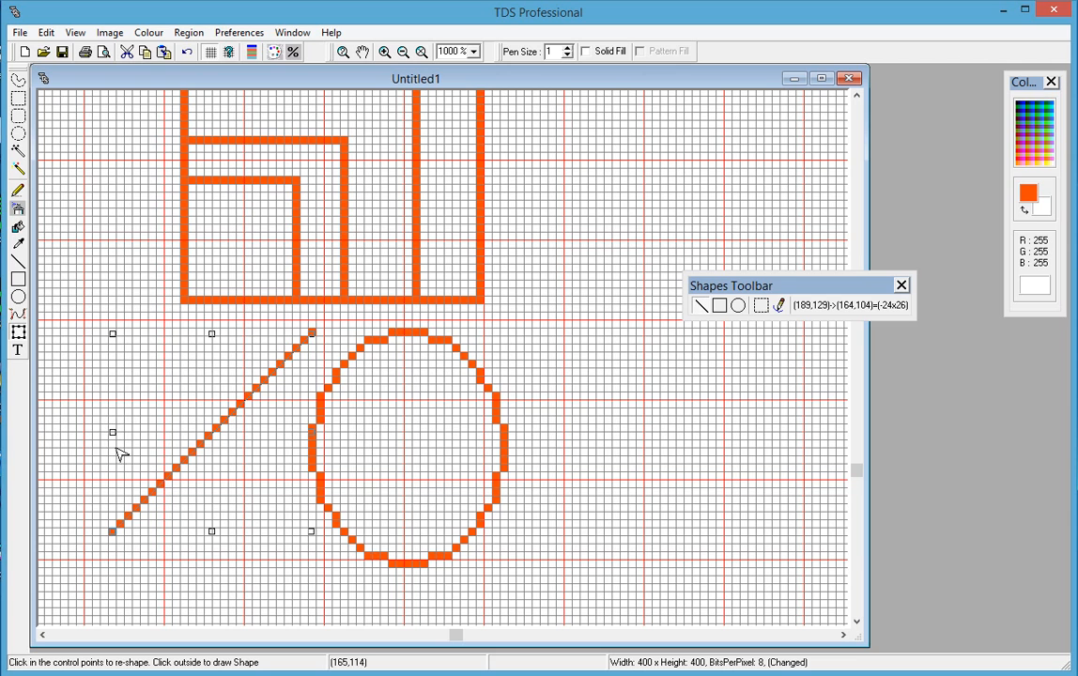
pyautogui.moveTo(113, 433); pyautogui.dragTo(575, 432)
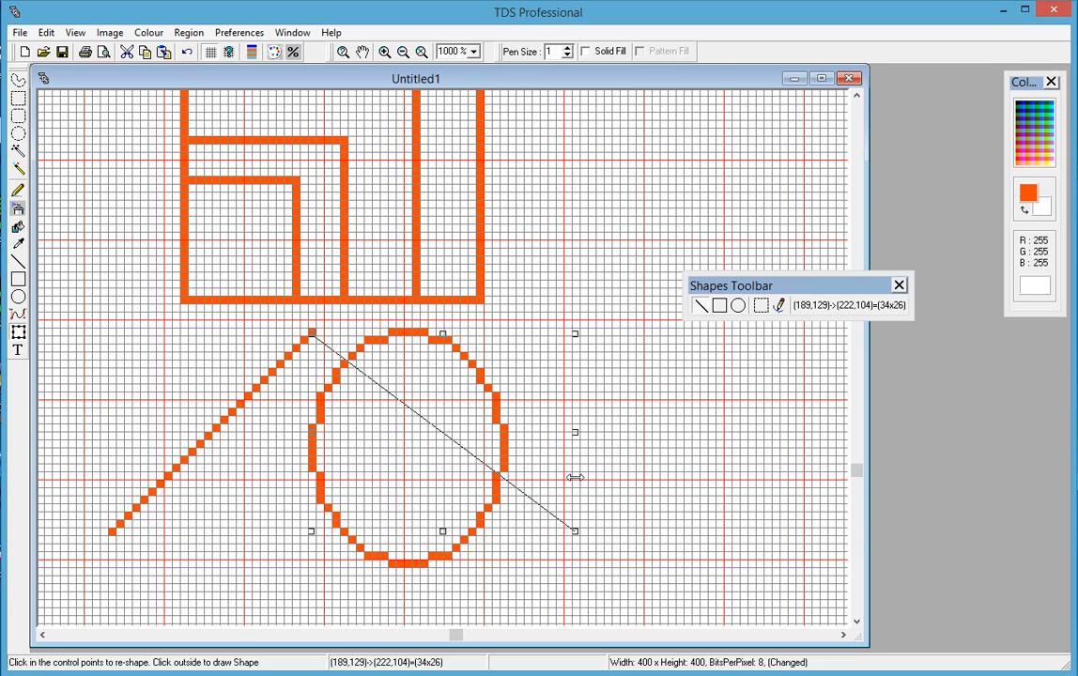
pyautogui.click(651, 491)
# Switch the shape back to an ellipse, narrow it to 26 x 26 pixels and draw it overlapping the first ellipse
pyautogui.click(738, 306)
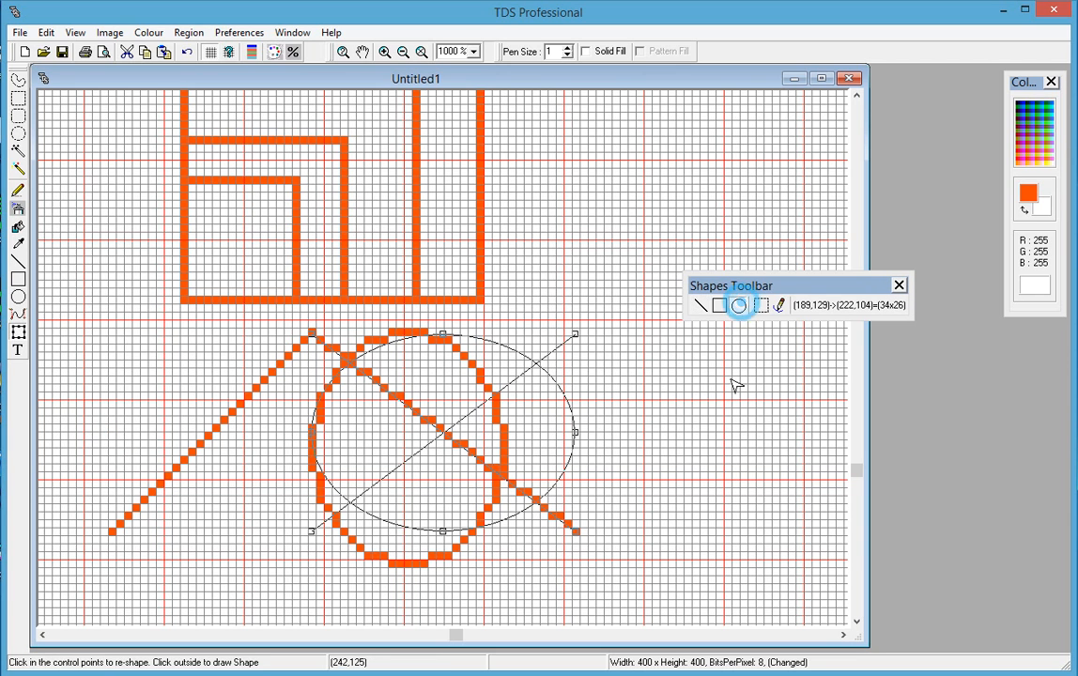
pyautogui.moveTo(311, 434); pyautogui.dragTo(378, 433)
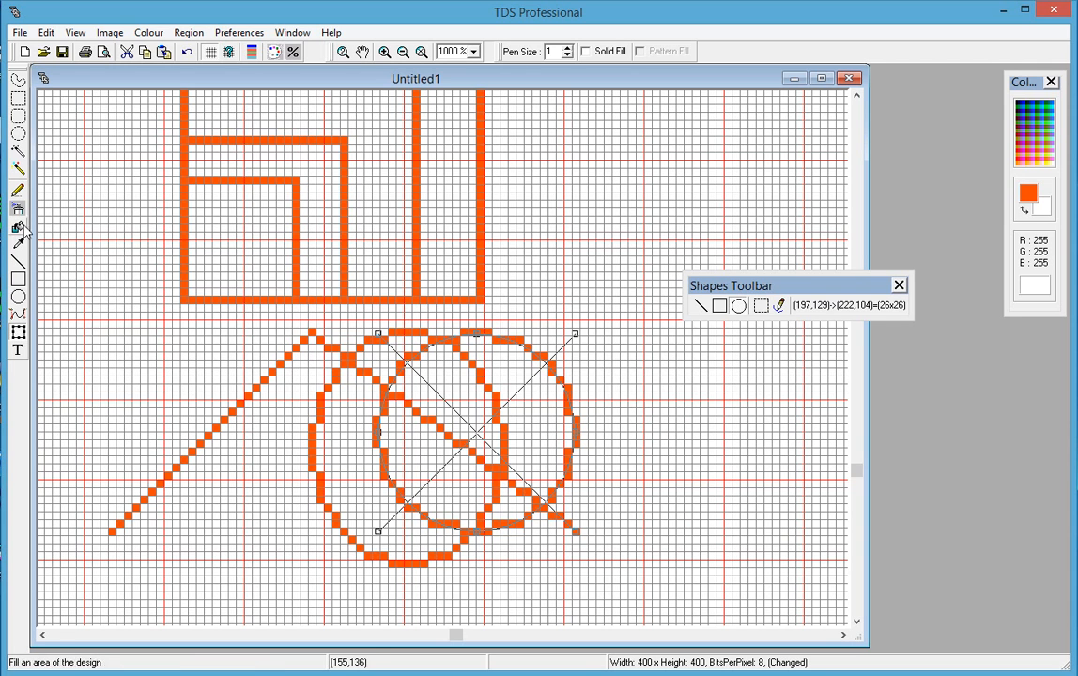
pyautogui.click(18, 189)
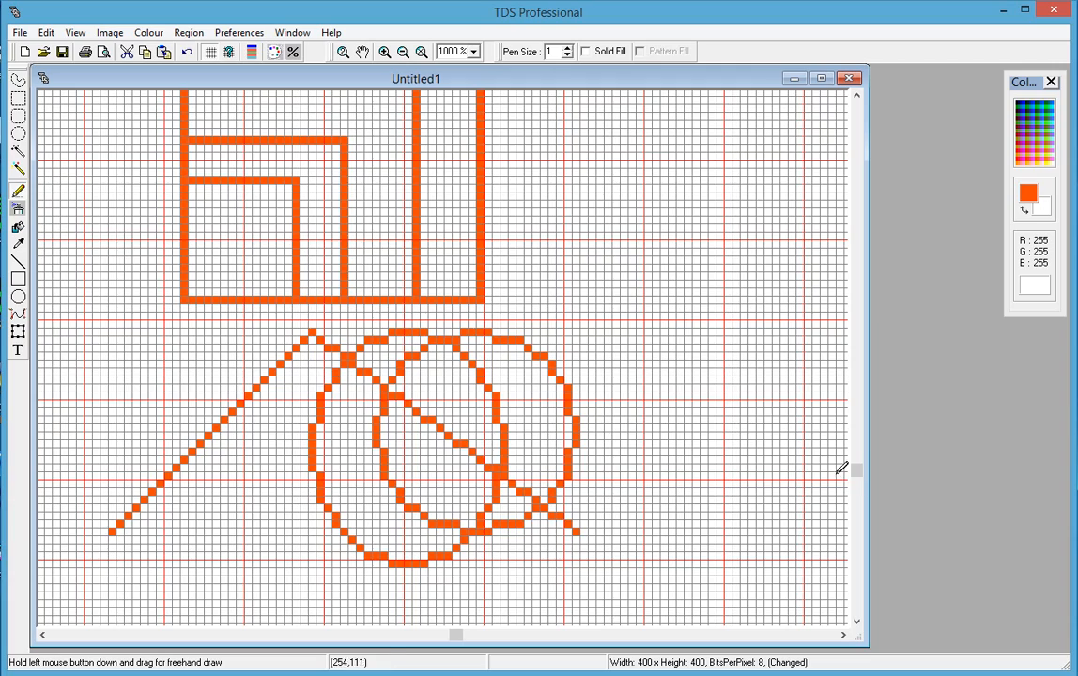
# Create a rectangular region around the filled orange circle and define it as the fill pattern
pyautogui.moveTo(858, 472)
pyautogui.mouseDown()
pyautogui.moveTo(855, 486)
pyautogui.moveTo(861, 288)
pyautogui.mouseUp()
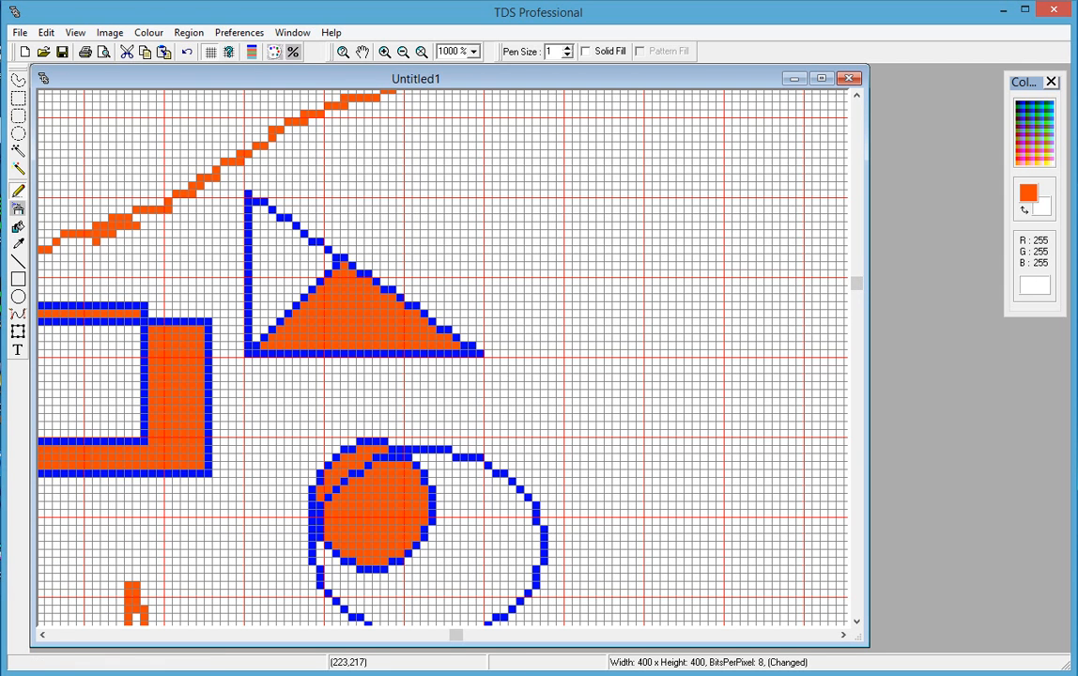
pyautogui.moveTo(456, 635); pyautogui.dragTo(339, 636)
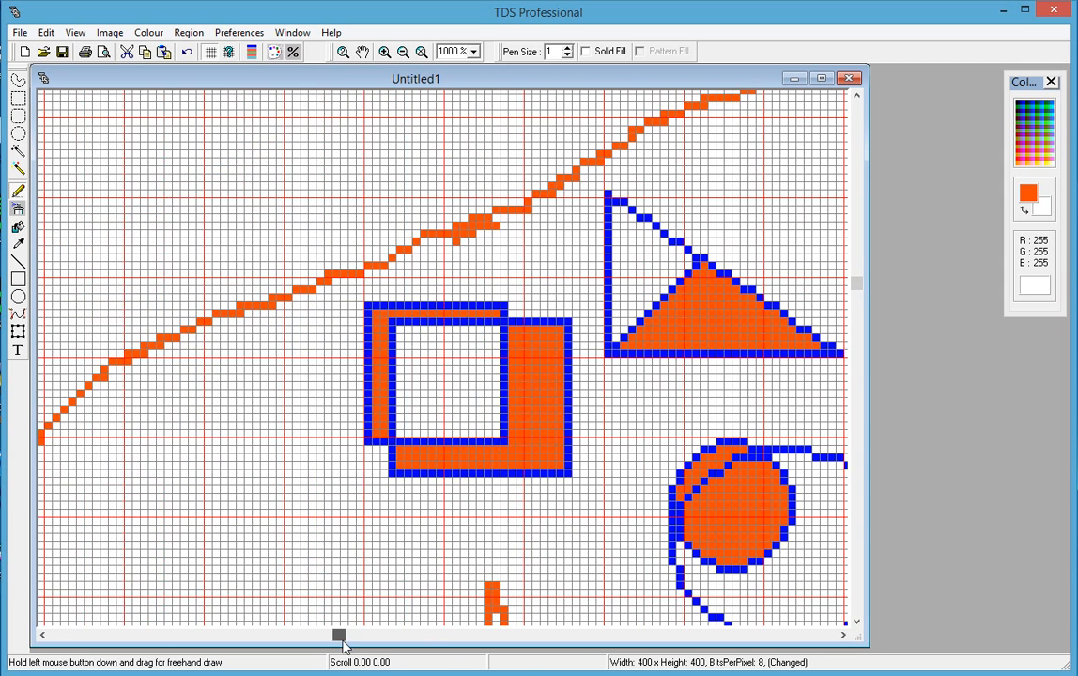
pyautogui.click(403, 52)
pyautogui.click(403, 52)
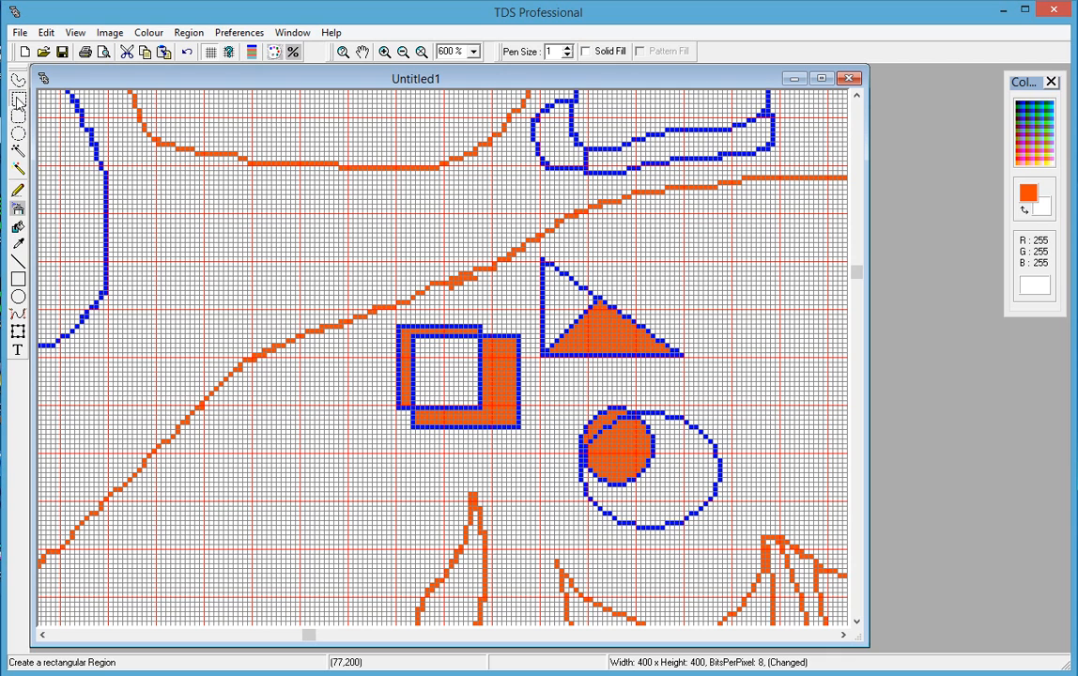
pyautogui.click(18, 134)
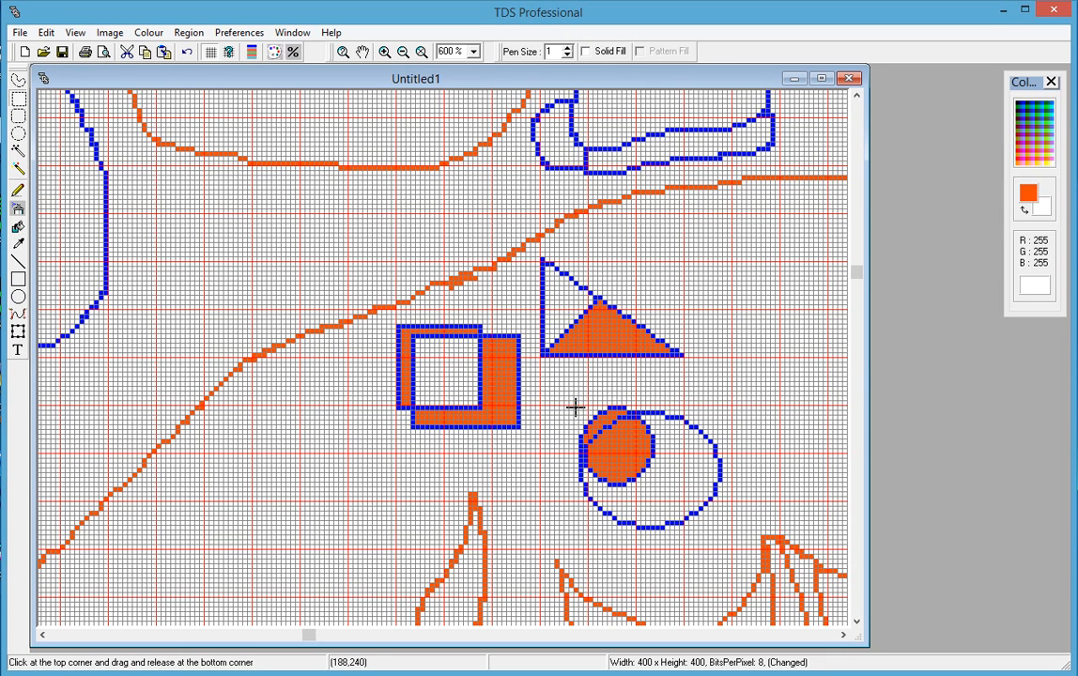
pyautogui.moveTo(663, 493); pyautogui.dragTo(661, 491)
pyautogui.click(75, 33)
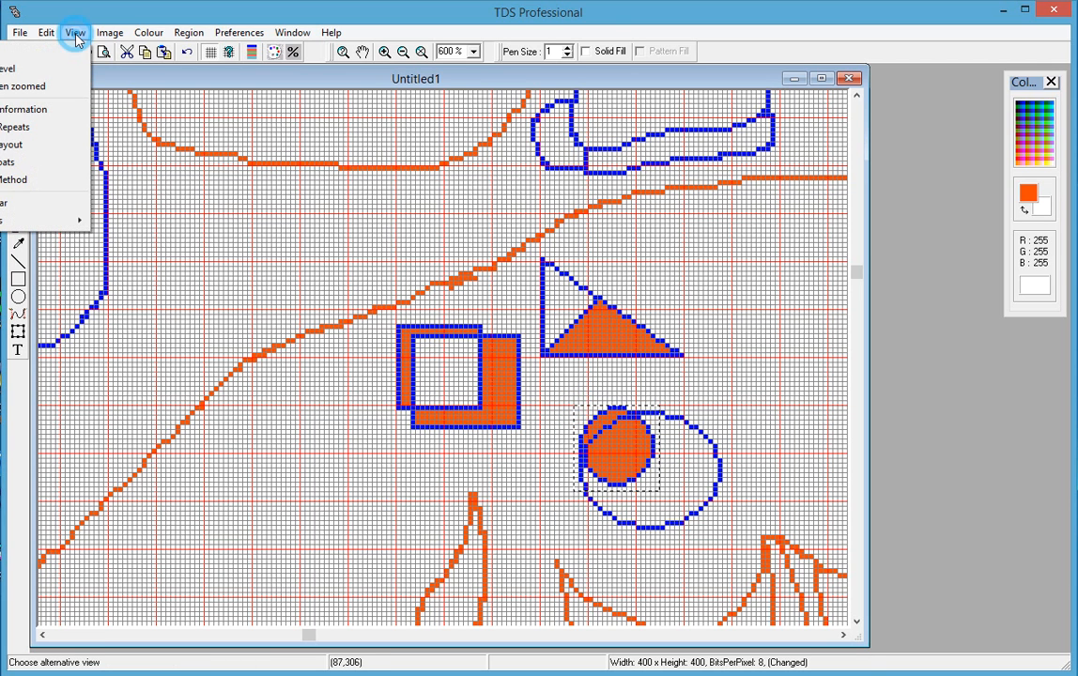
pyautogui.moveTo(46, 35)
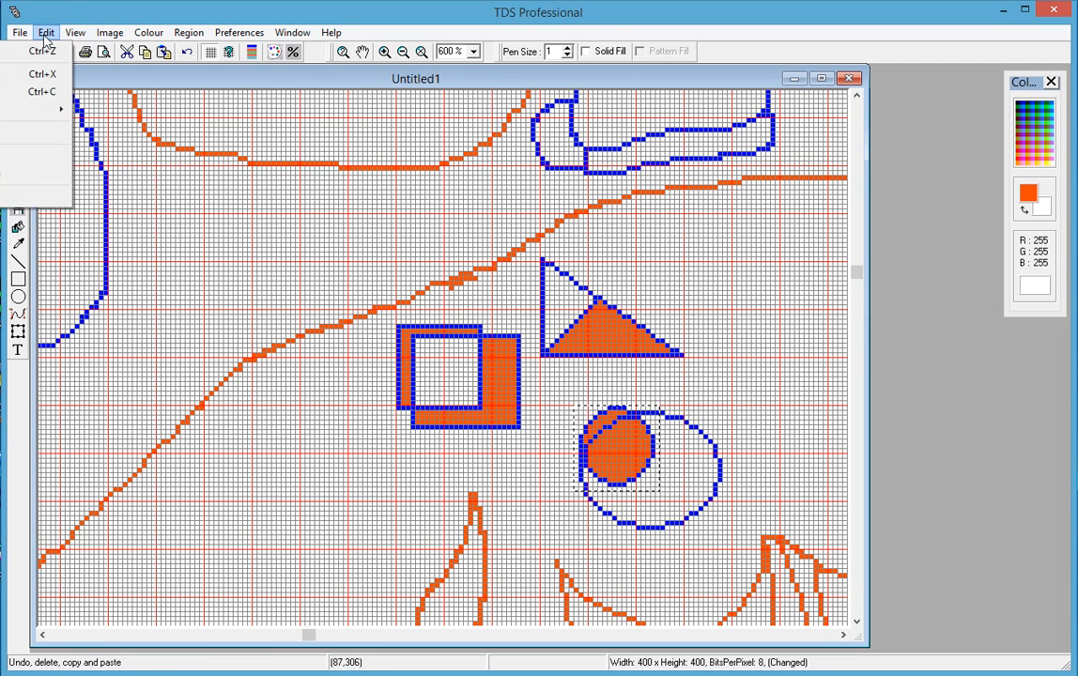
pyautogui.click(6, 160)
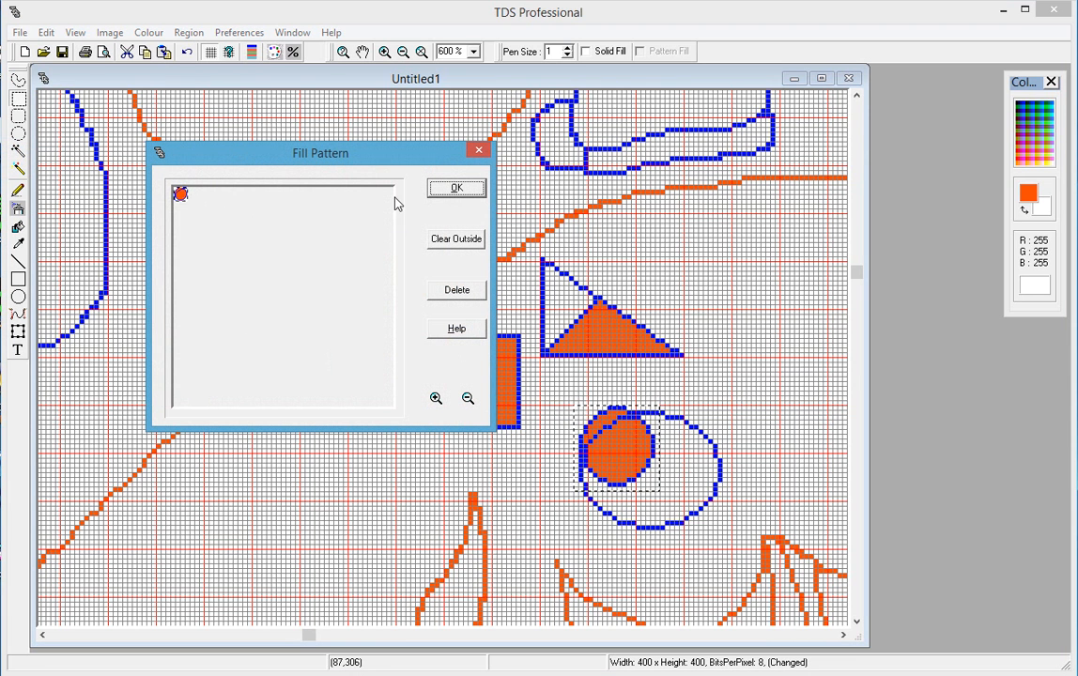
pyautogui.click(455, 188)
# Fill the large orange freehand outline with the circle pattern and accept the 24 bit conversion
pyautogui.moveTo(857, 272); pyautogui.dragTo(857, 174)
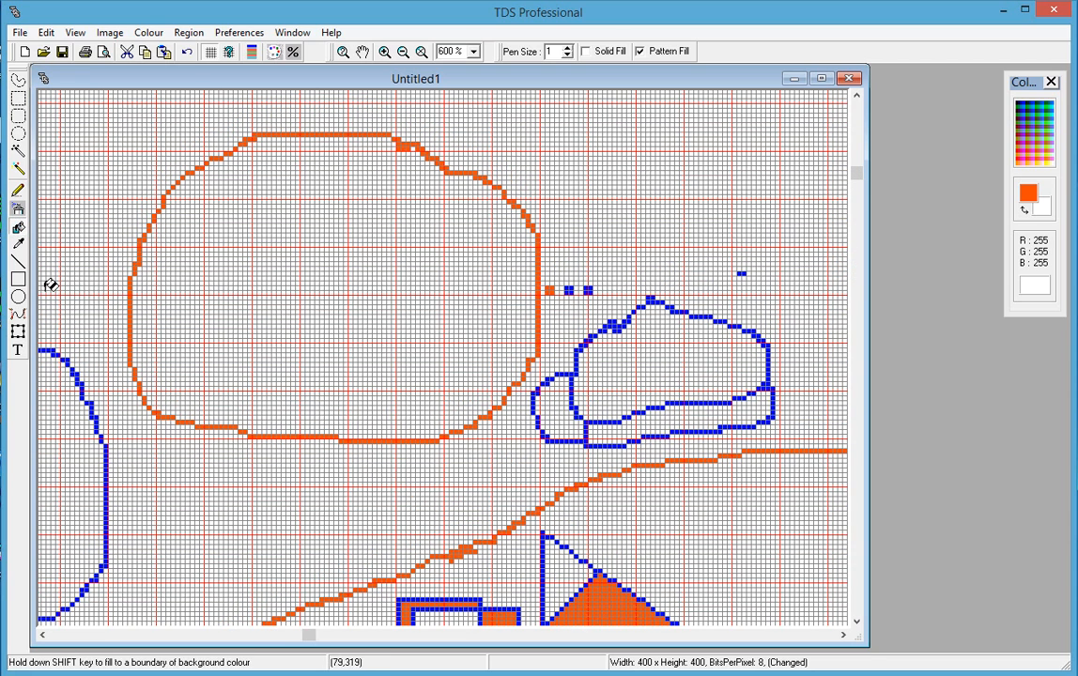
pyautogui.click(18, 228)
pyautogui.click(303, 274)
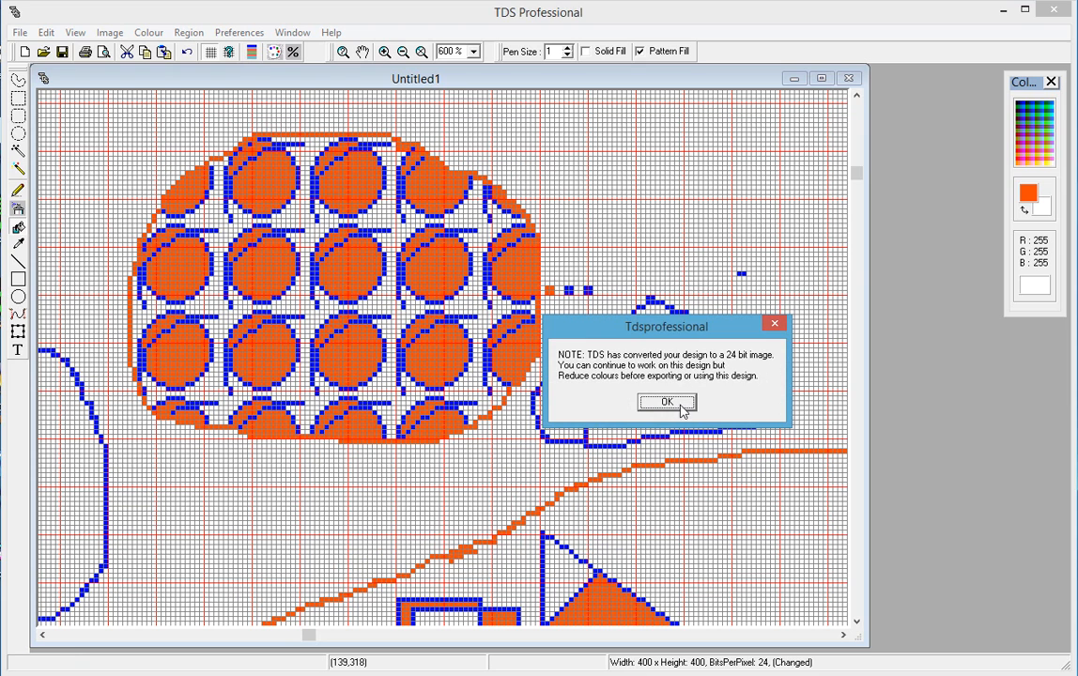
pyautogui.click(667, 402)
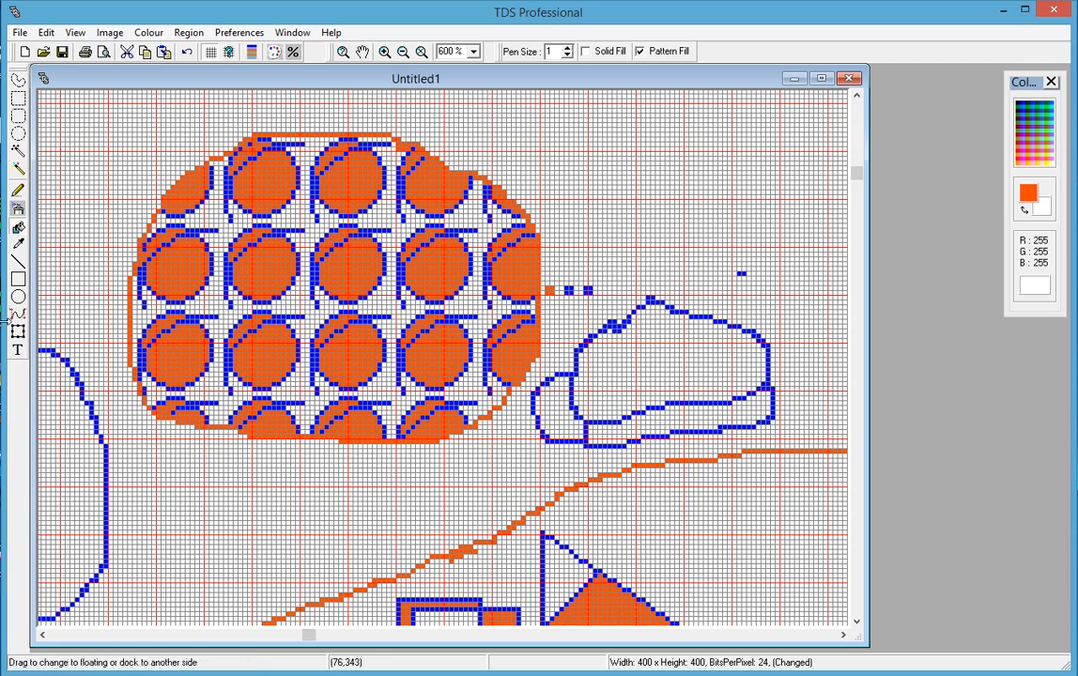
# Examine the edges of the pattern-filled shape up close, and view the whole design at 100 %
pyautogui.click(386, 52)
pyautogui.click(385, 51)
pyautogui.click(385, 52)
pyautogui.click(385, 52)
pyautogui.click(403, 51)
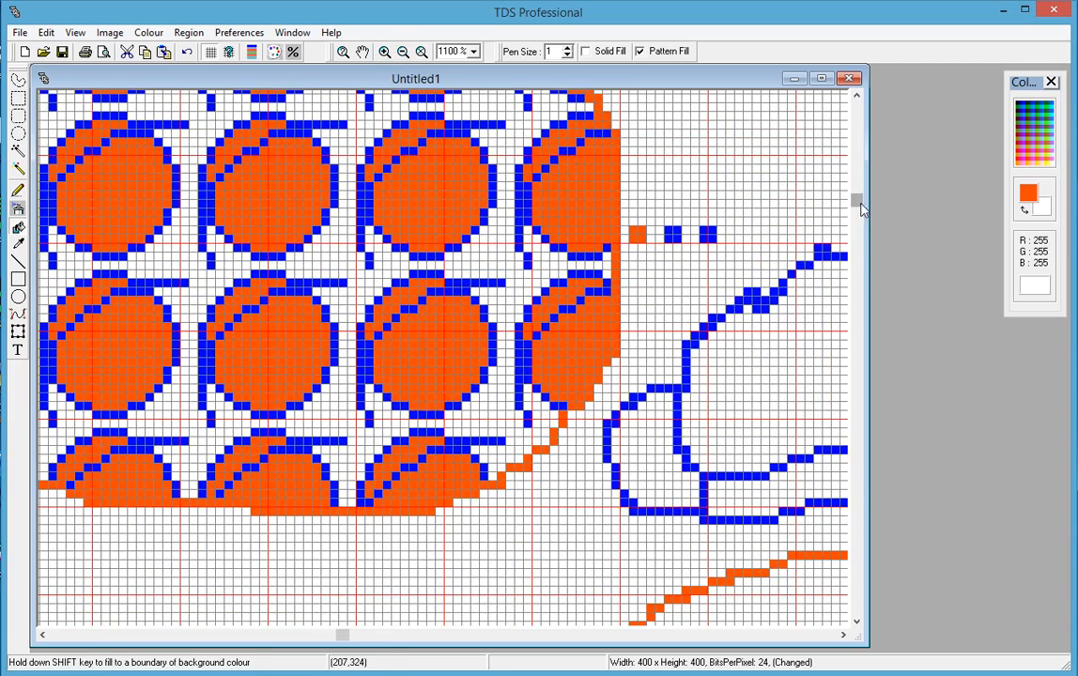
pyautogui.moveTo(857, 202); pyautogui.dragTo(856, 162)
pyautogui.moveTo(334, 638); pyautogui.dragTo(297, 635)
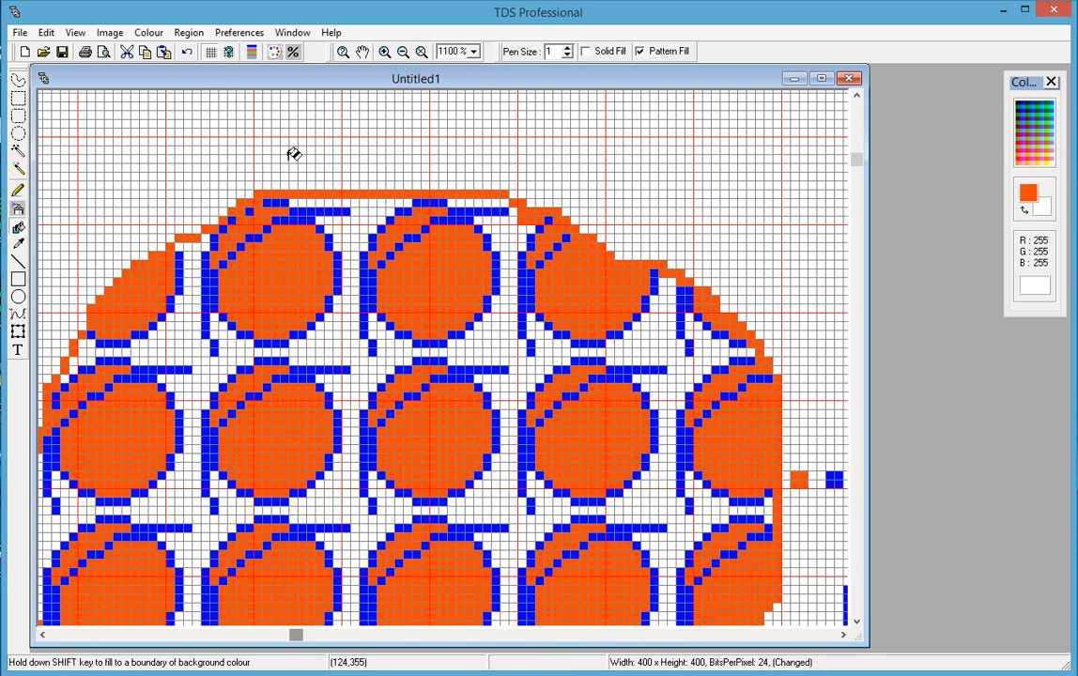
pyautogui.click(474, 52)
pyautogui.click(458, 164)
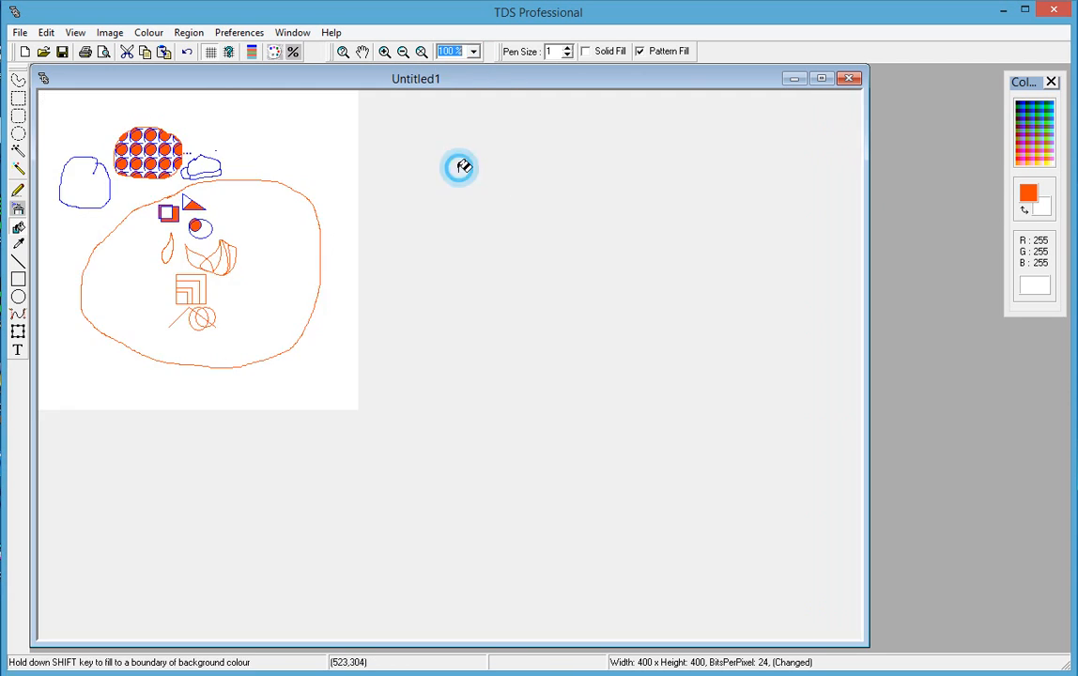